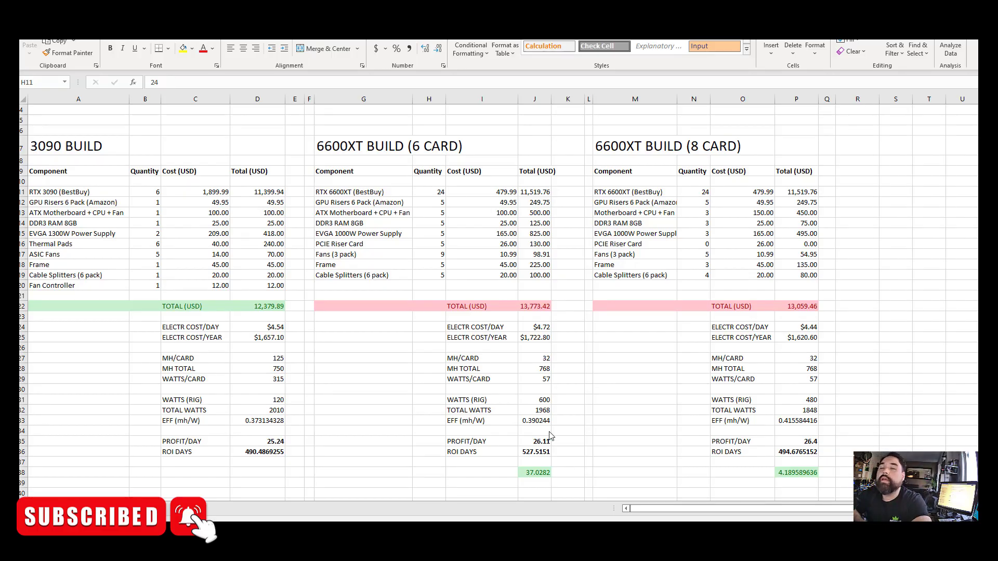
Step: Scroll up to show the Assumptions notes in rows 1–3 above the three build tables
scroll(352, 298, "up", 1)
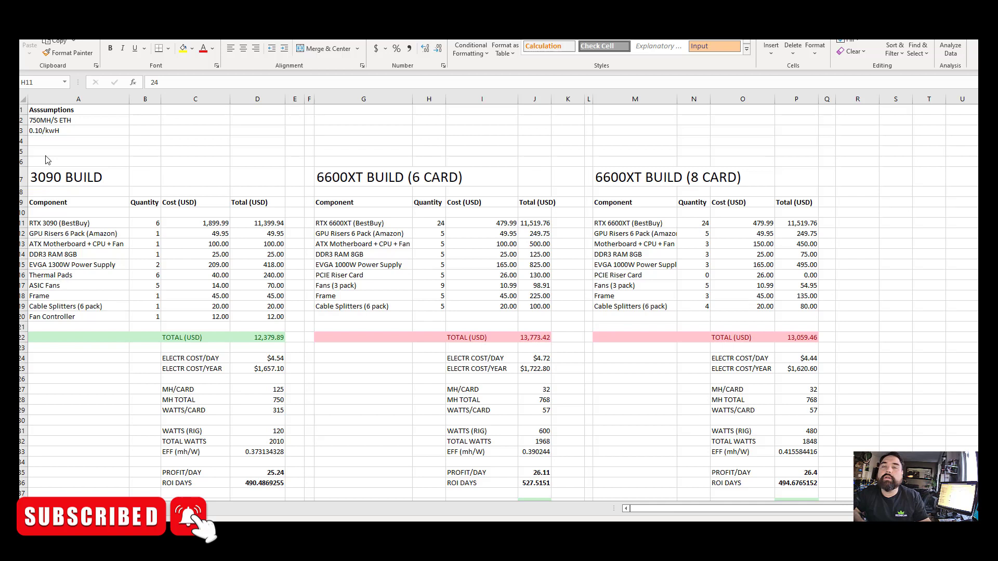
Step: Enter 'BASE RIGS: 120WATT' in cell A4, beneath the 0.10/kWh rate
left_click(60, 122)
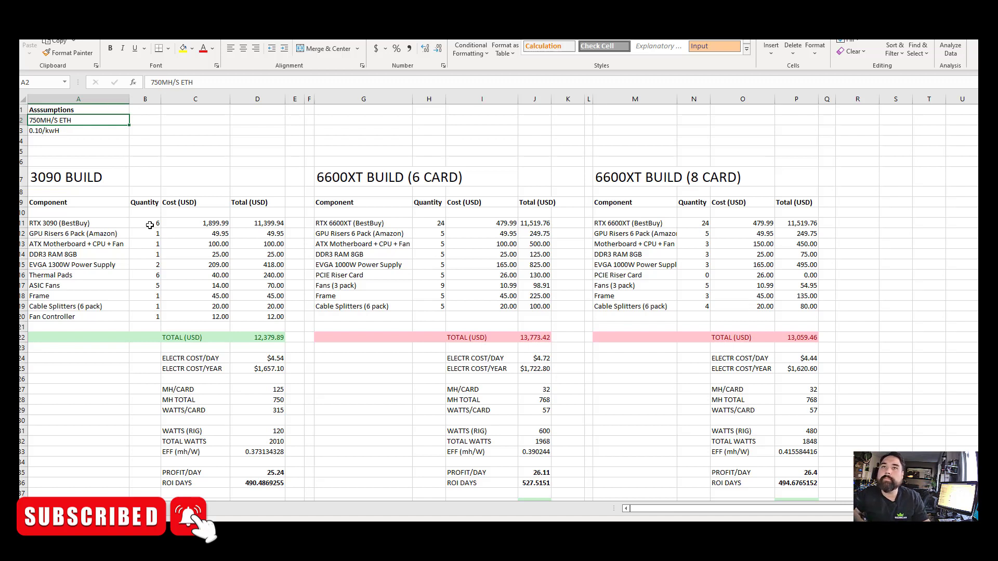
scroll(242, 244, "down", 1)
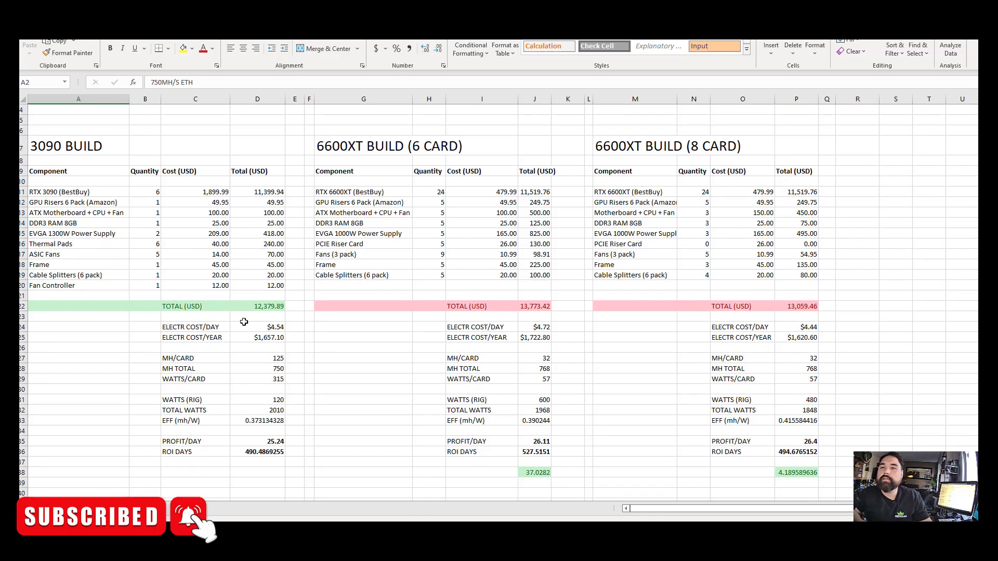
scroll(155, 245, "up", 1)
left_click(61, 141)
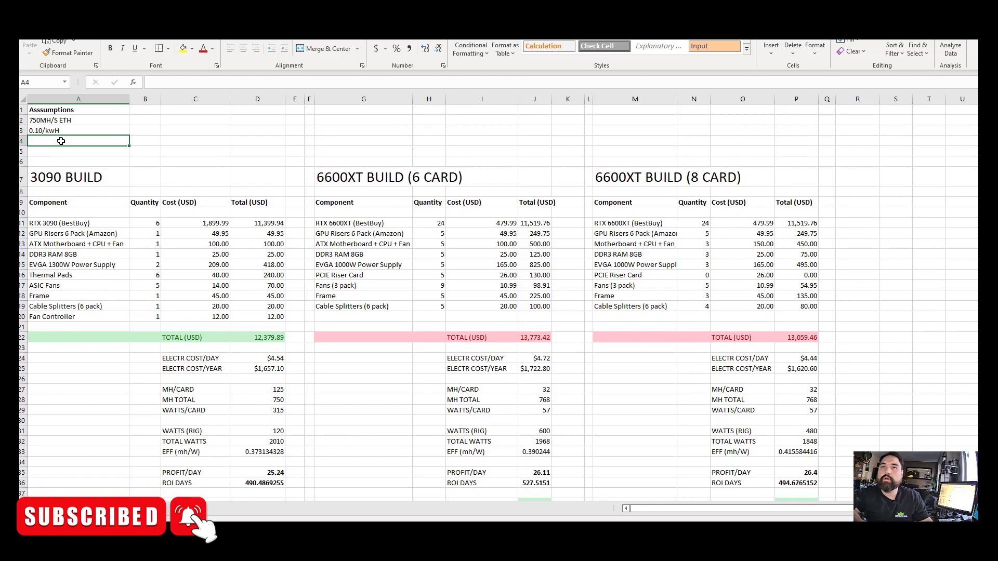
type("BASE ")
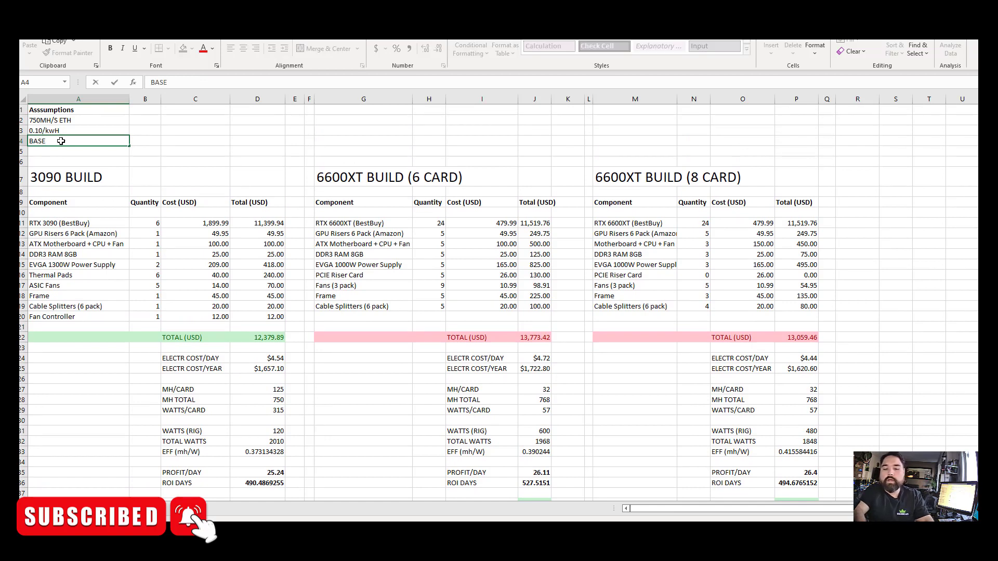
type("RIGS: 120WA")
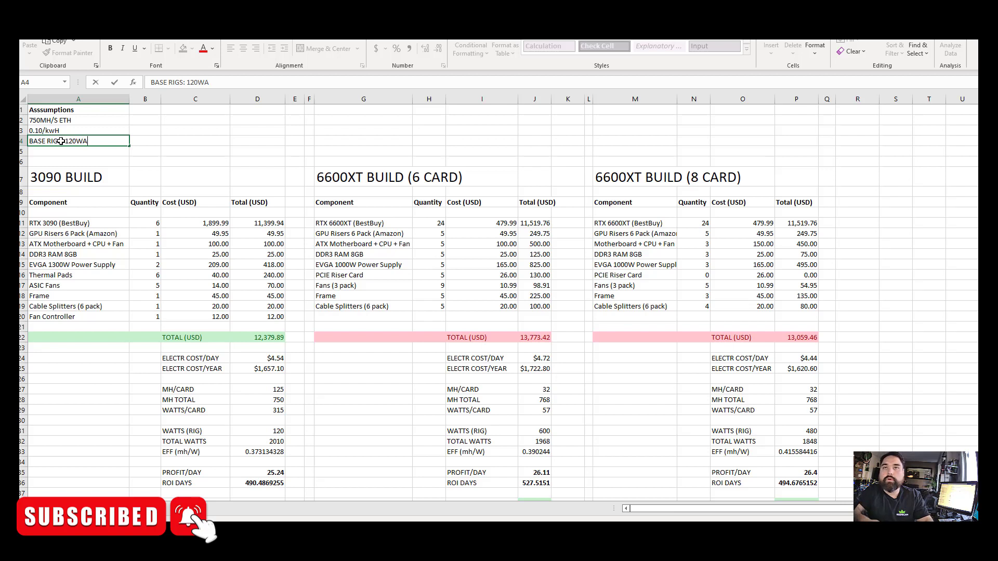
type("TT")
key("Return")
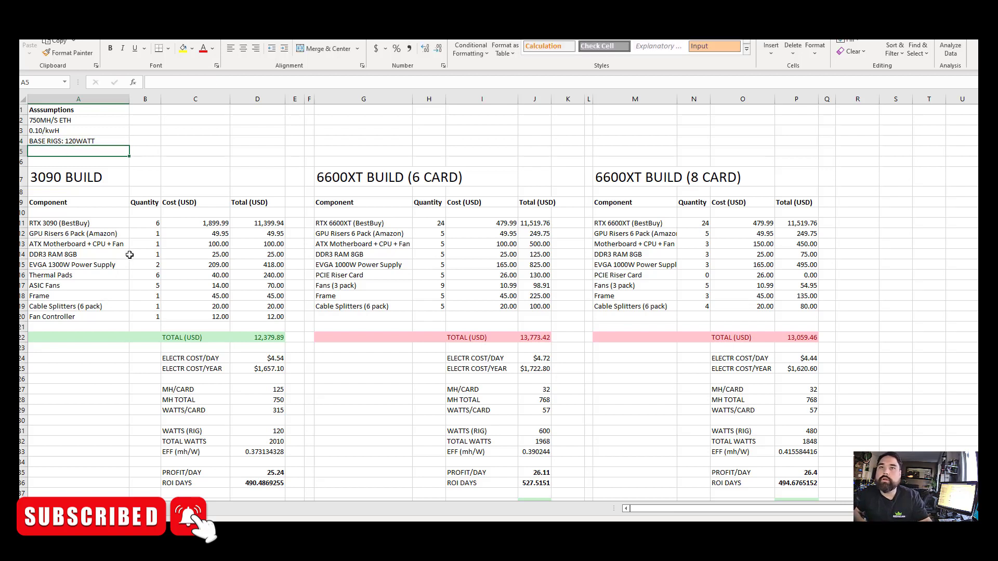
left_click(145, 254)
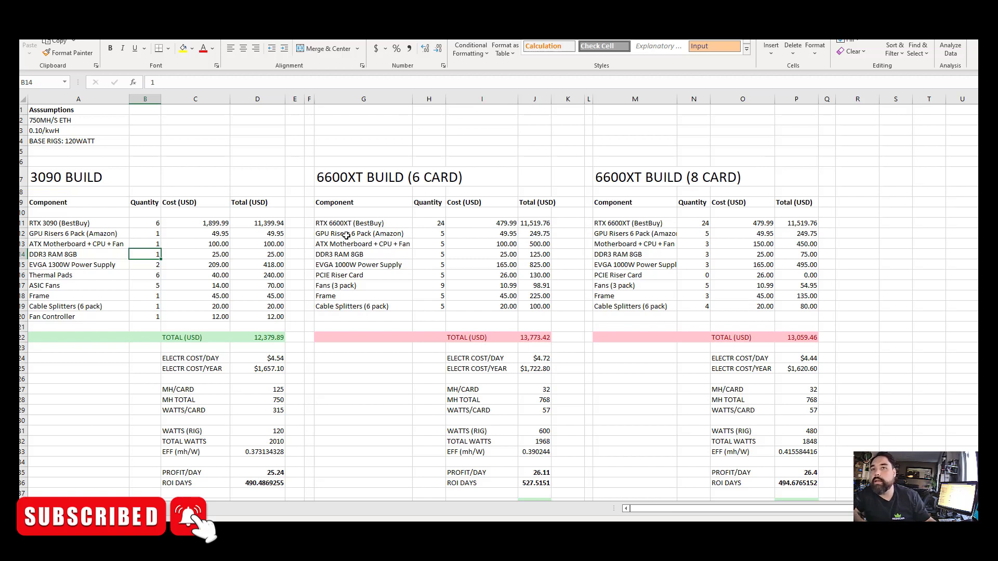
left_click(112, 233)
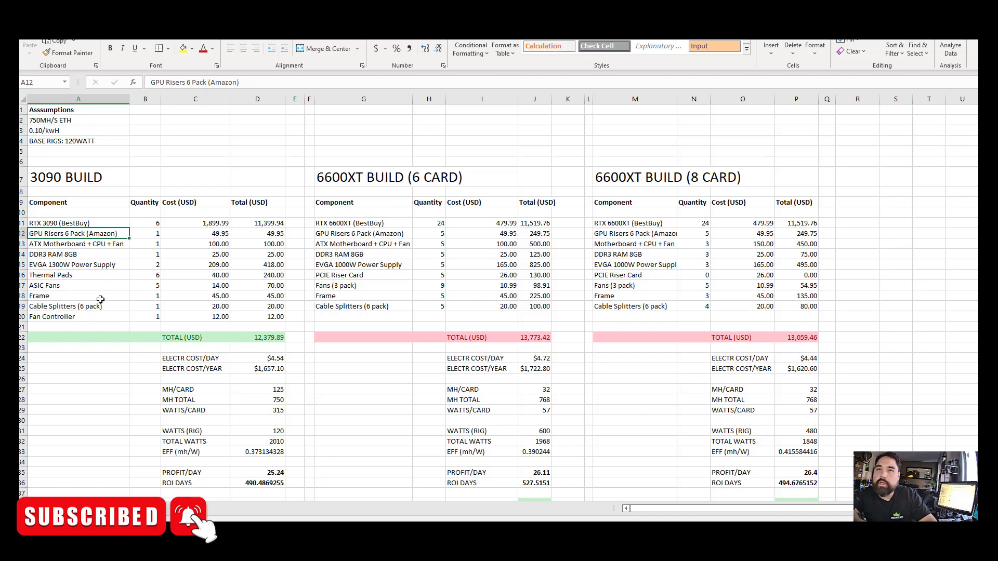
left_click(104, 296)
left_click_drag(125, 291, 88, 293)
left_click(91, 283)
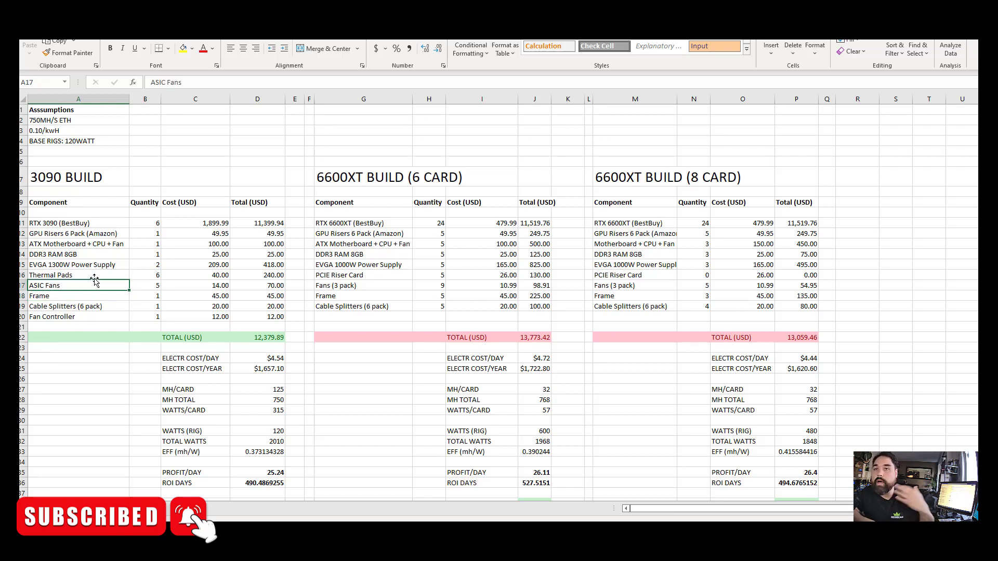
left_click_drag(94, 280, 81, 296)
left_click(81, 296)
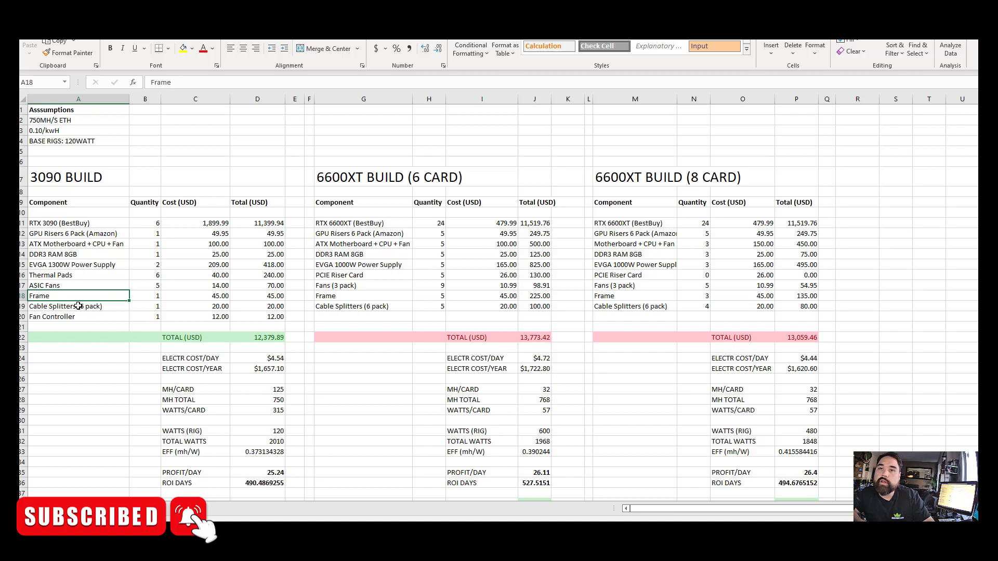
left_click(77, 305)
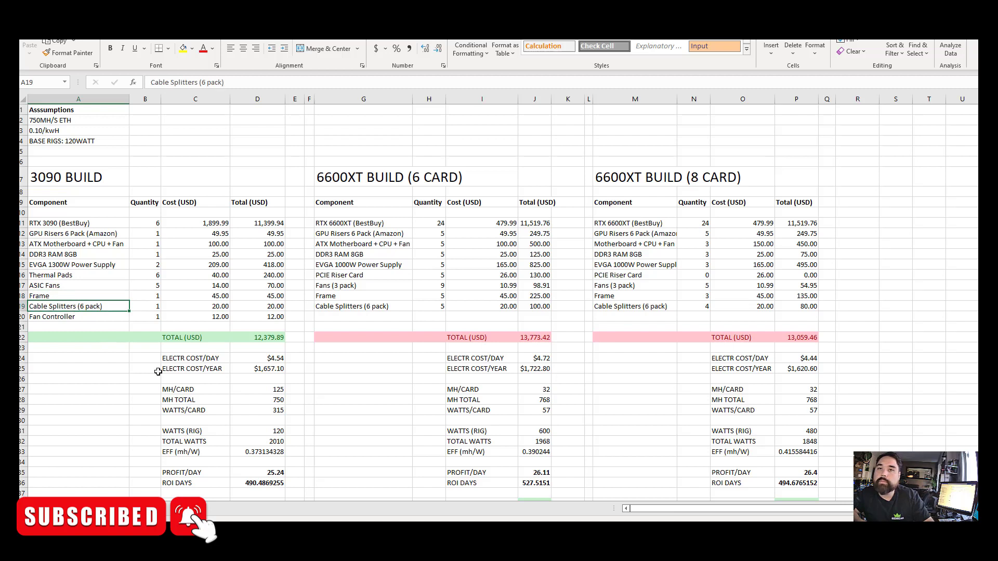
left_click(79, 317)
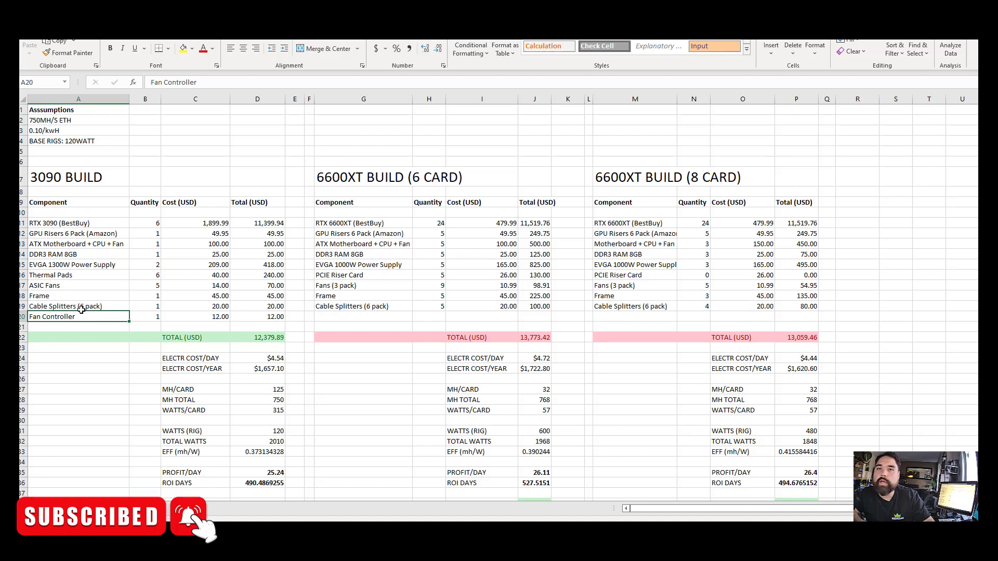
Step: Copy the 6-card PCIE Riser Card row (G16:J16) into A21 of the 3090 build with quantity 1
left_click(373, 274)
left_click(539, 276, "shift")
key("ctrl+c")
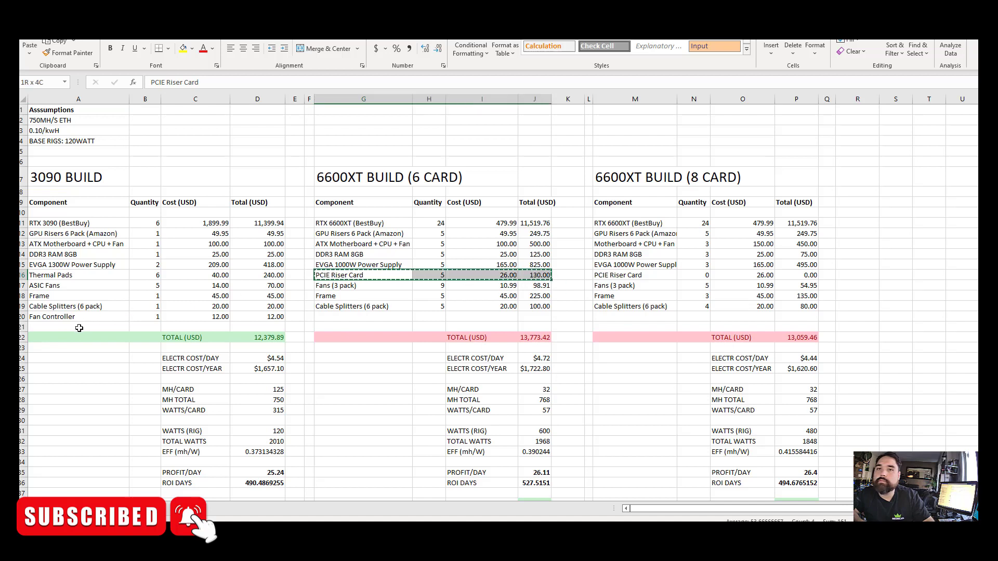
left_click(79, 328)
key("ctrl+v")
left_click(148, 327)
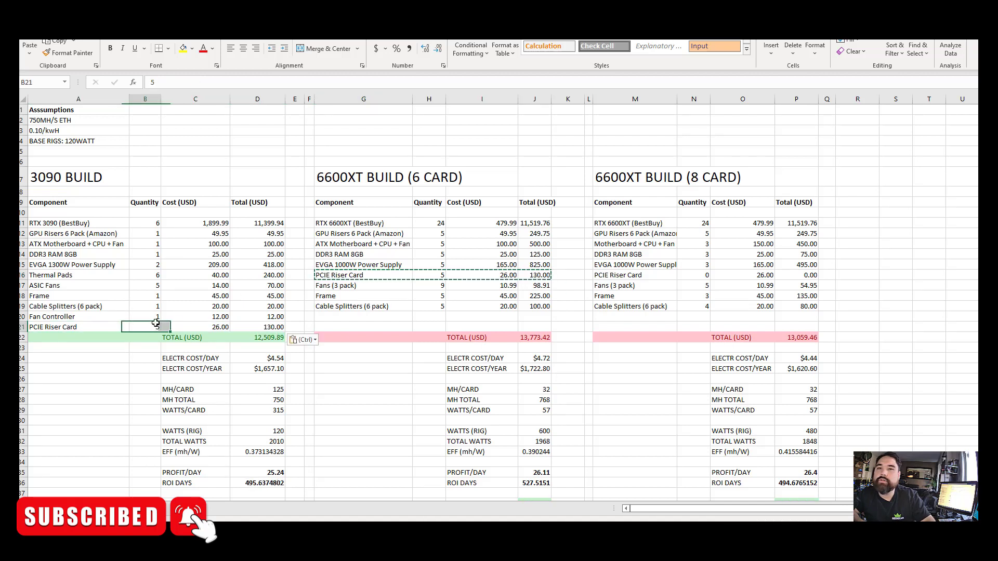
type("1")
key("Return")
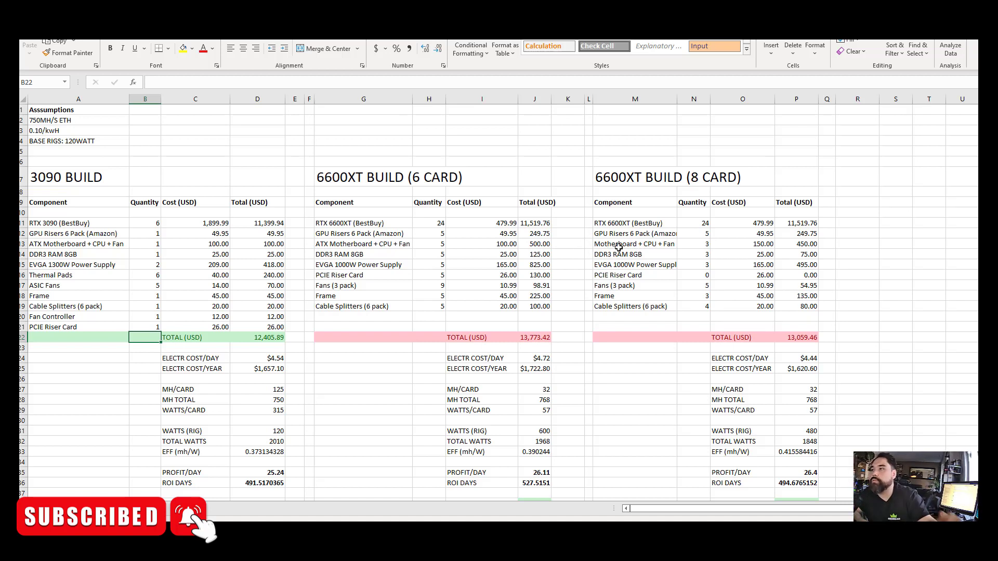
left_click(751, 243)
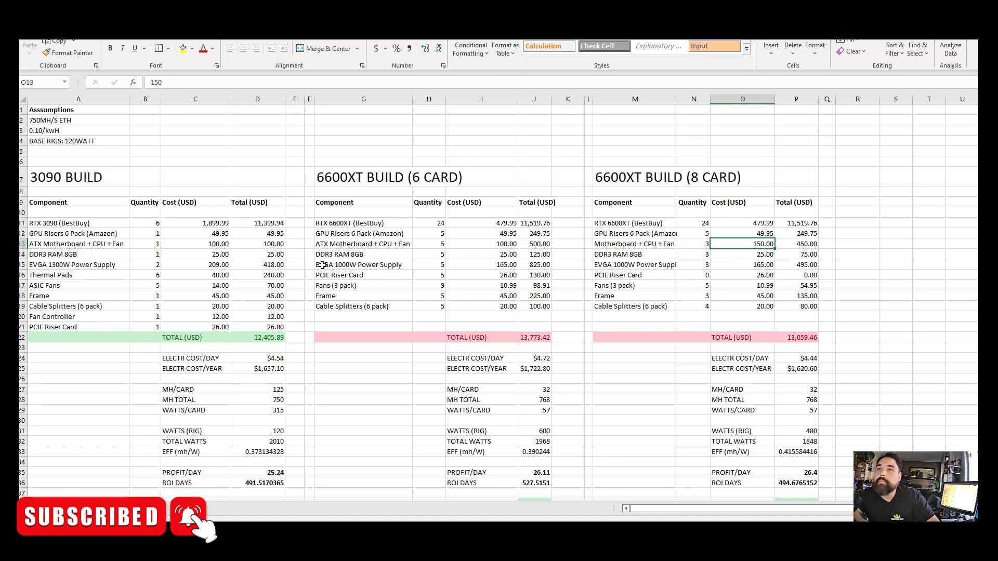
left_click(49, 117)
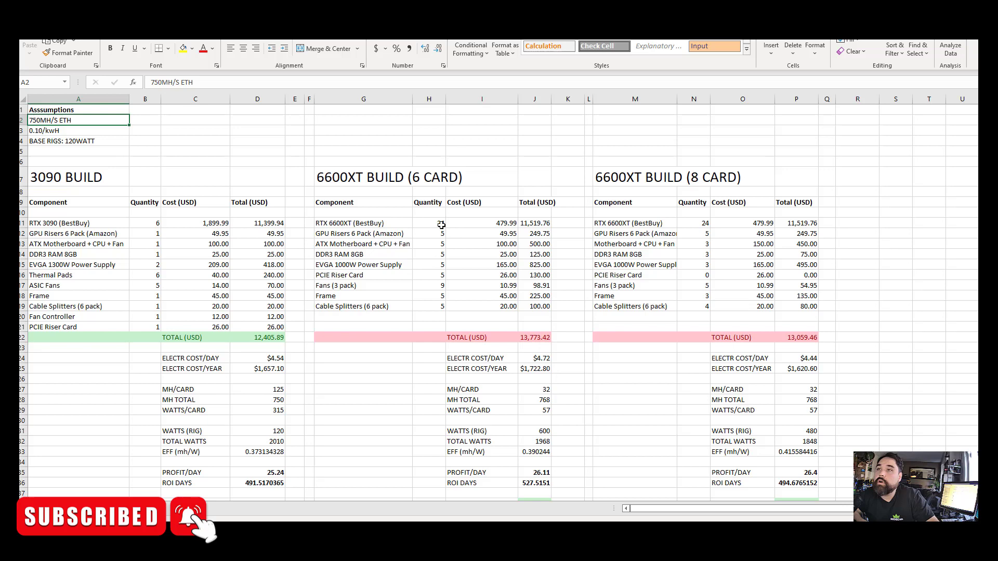
left_click(440, 224)
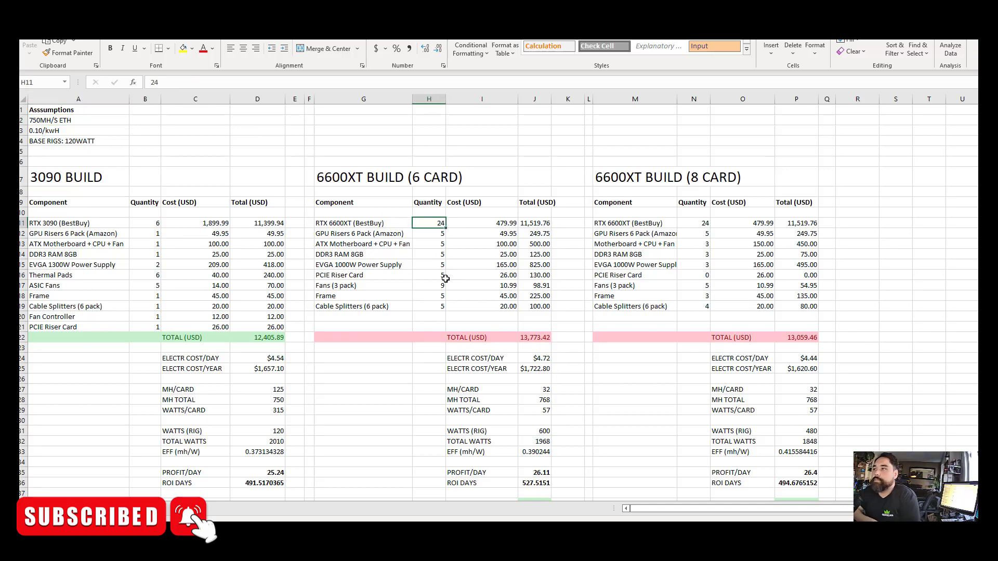
scroll(155, 274, "right", 3)
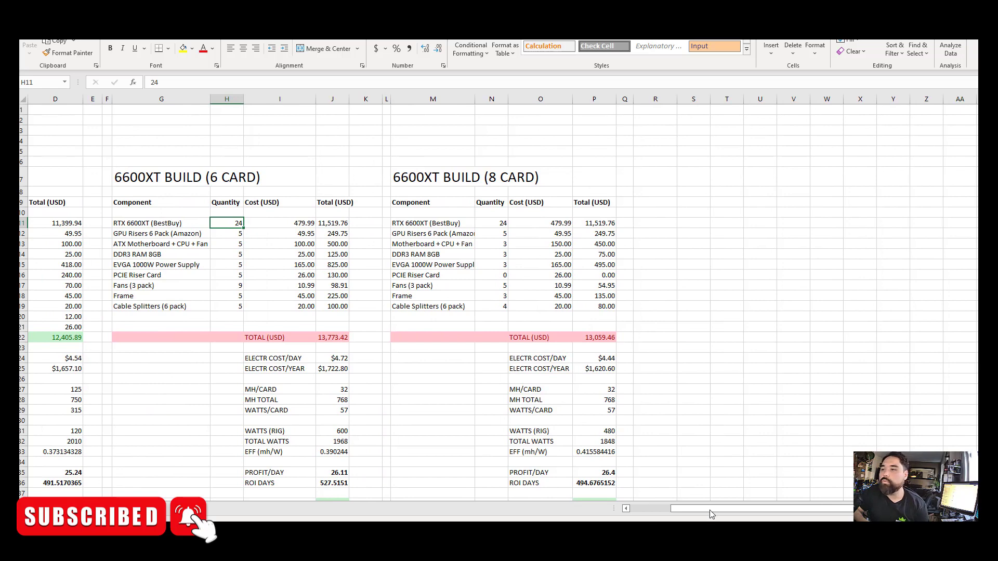
left_click_drag(710, 510, 670, 510)
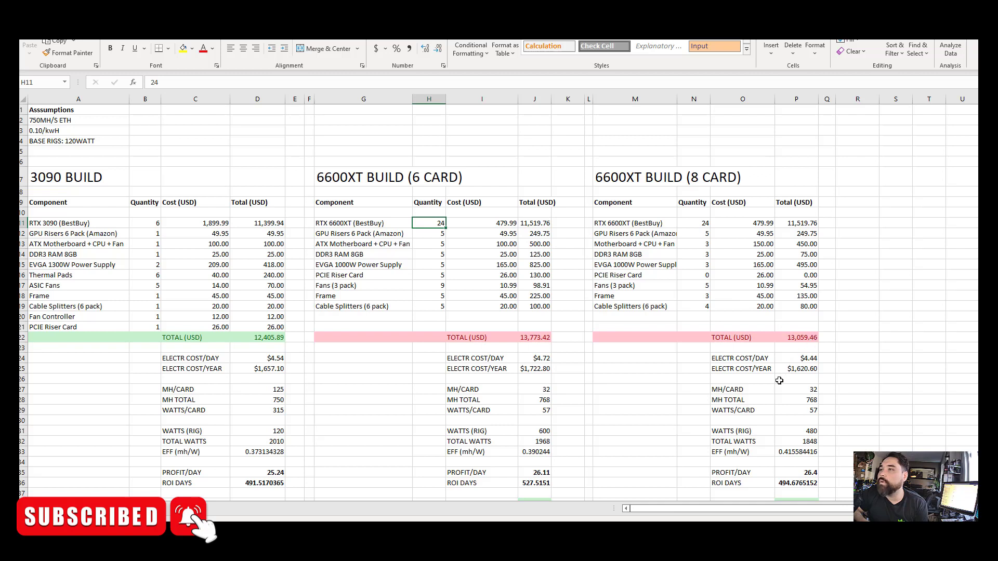
left_click(700, 508)
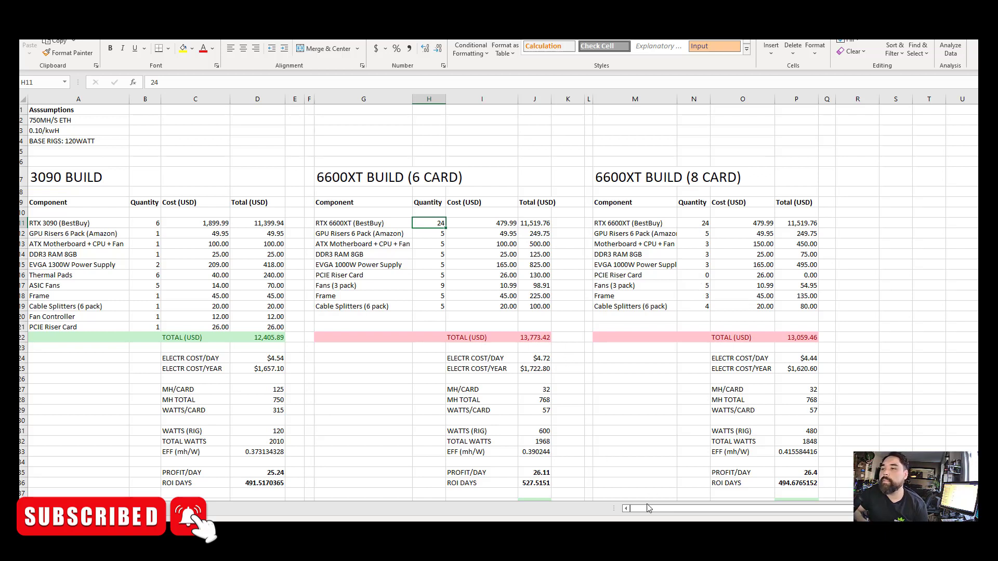
left_click(343, 267)
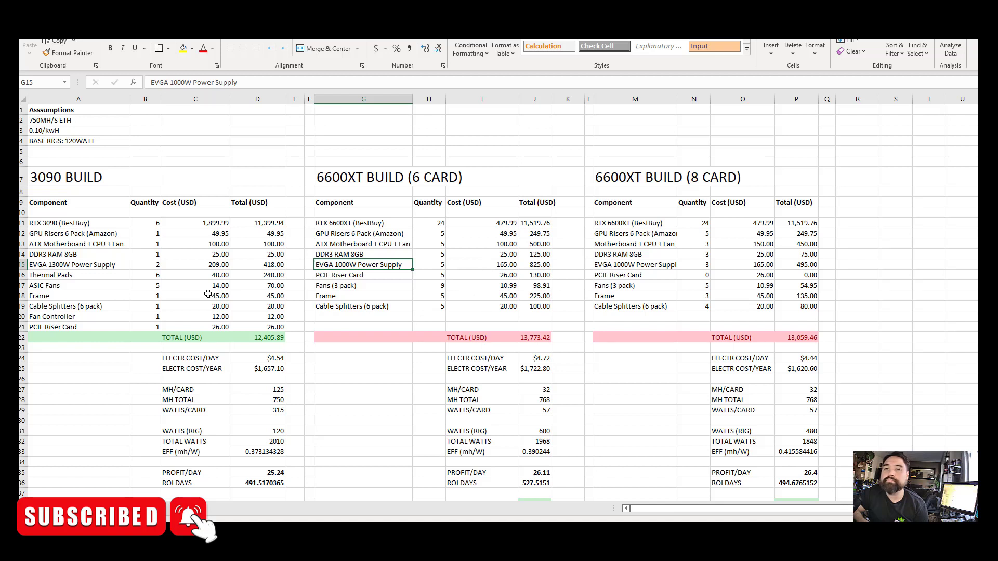
scroll(287, 307, "down", 1)
left_click(209, 327)
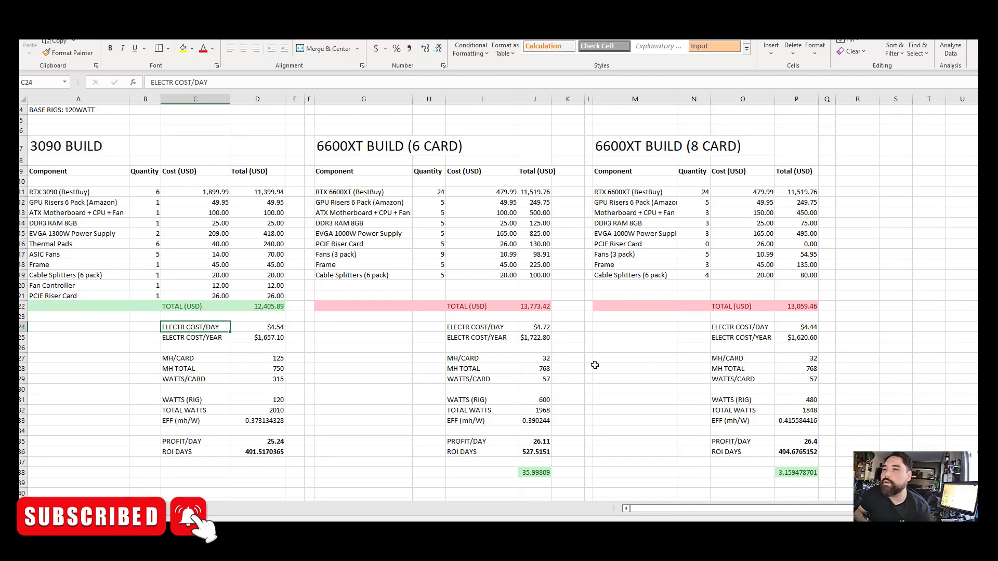
left_click(535, 325)
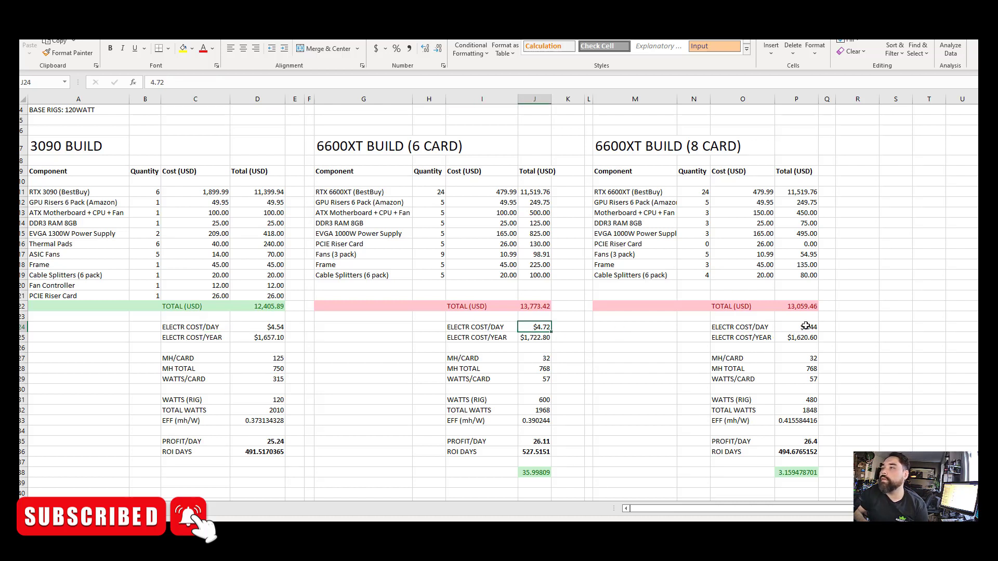
left_click(809, 328)
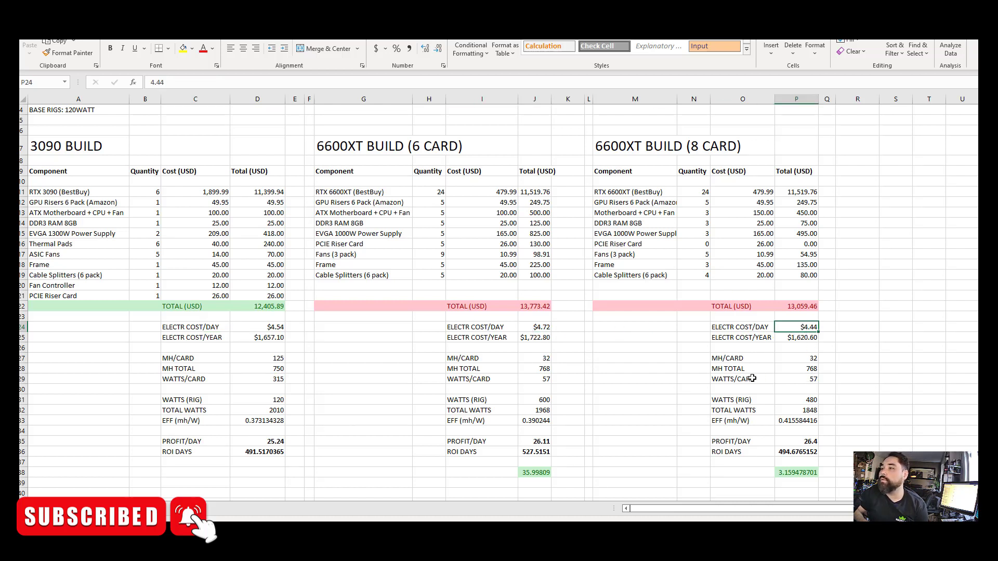
left_click(267, 338)
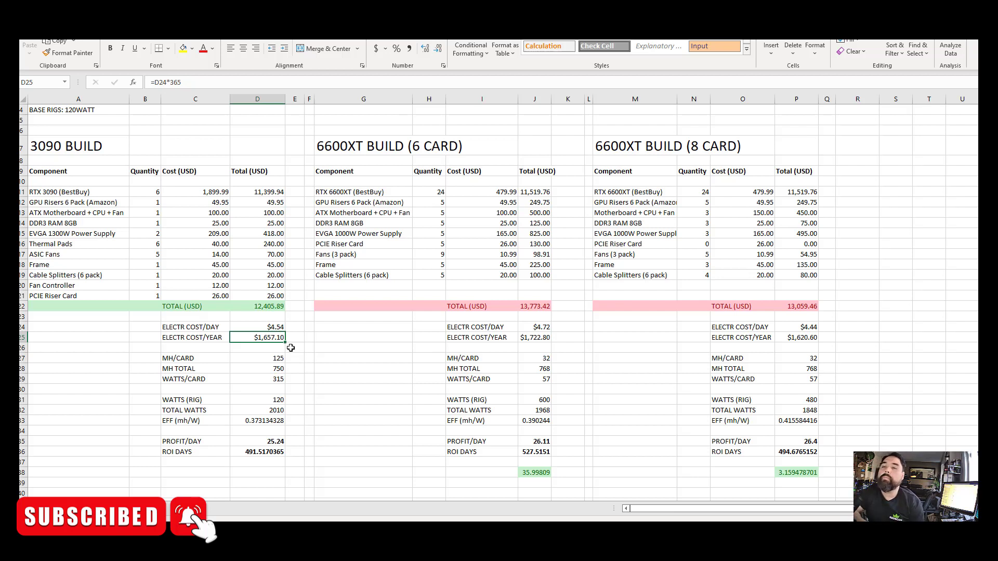
left_click(193, 358)
left_click(265, 359)
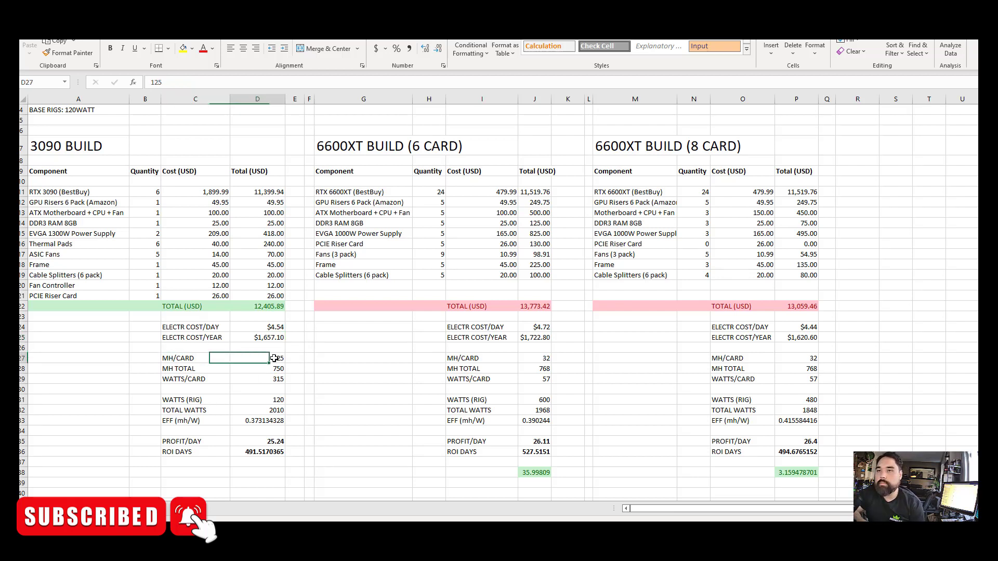
left_click(203, 361)
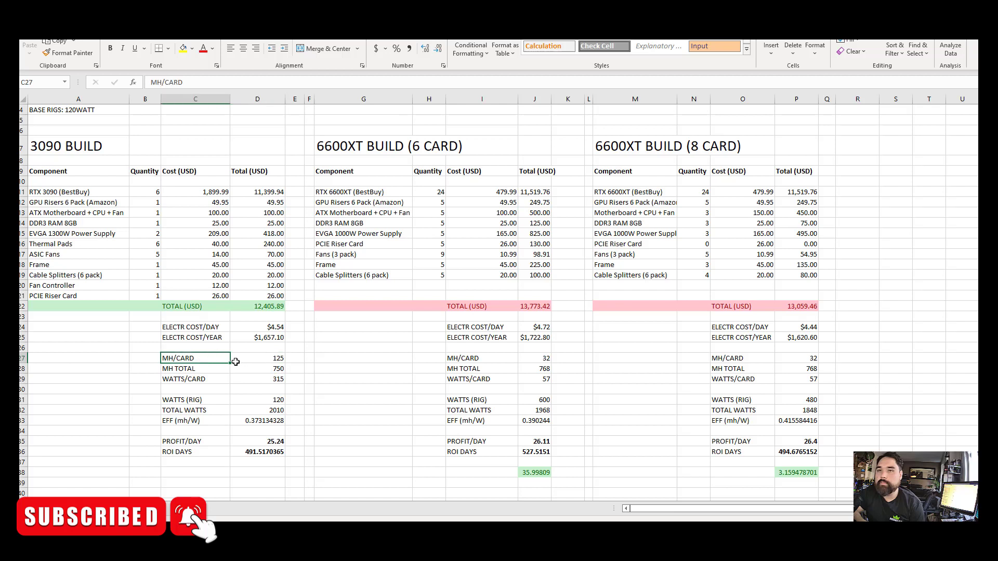
left_click(279, 360)
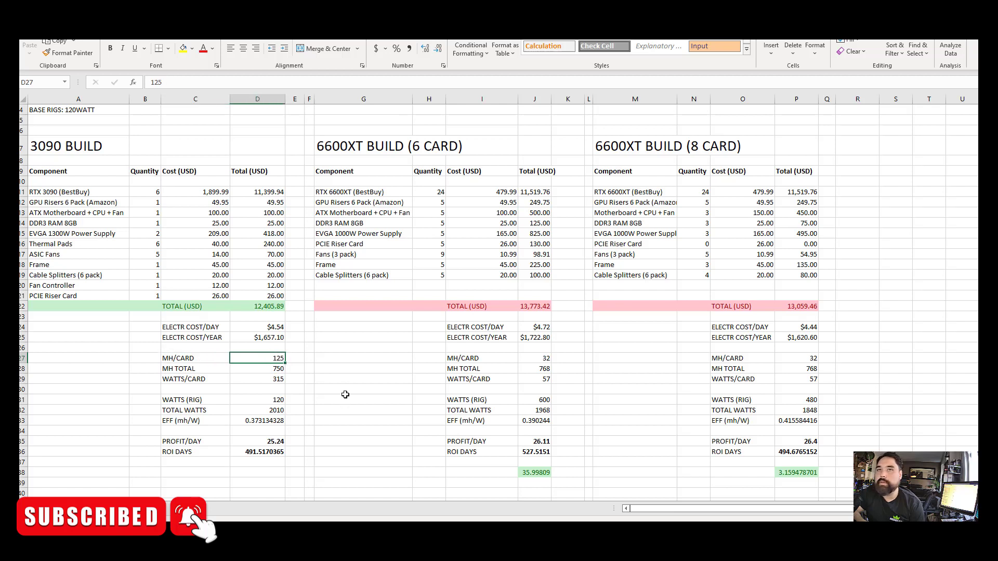
left_click(512, 359)
left_click(538, 359)
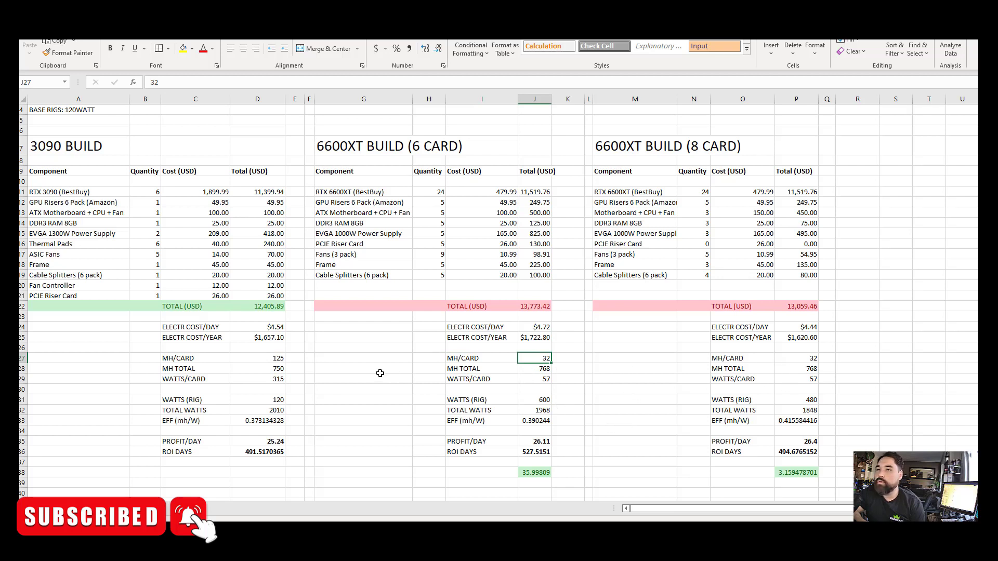
left_click(203, 368)
left_click(275, 369)
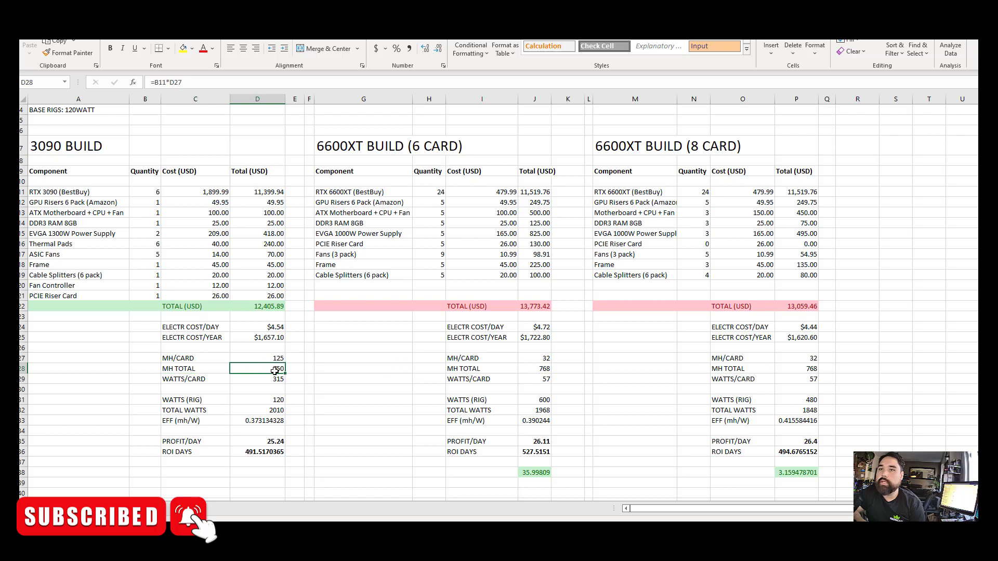
left_click(547, 370)
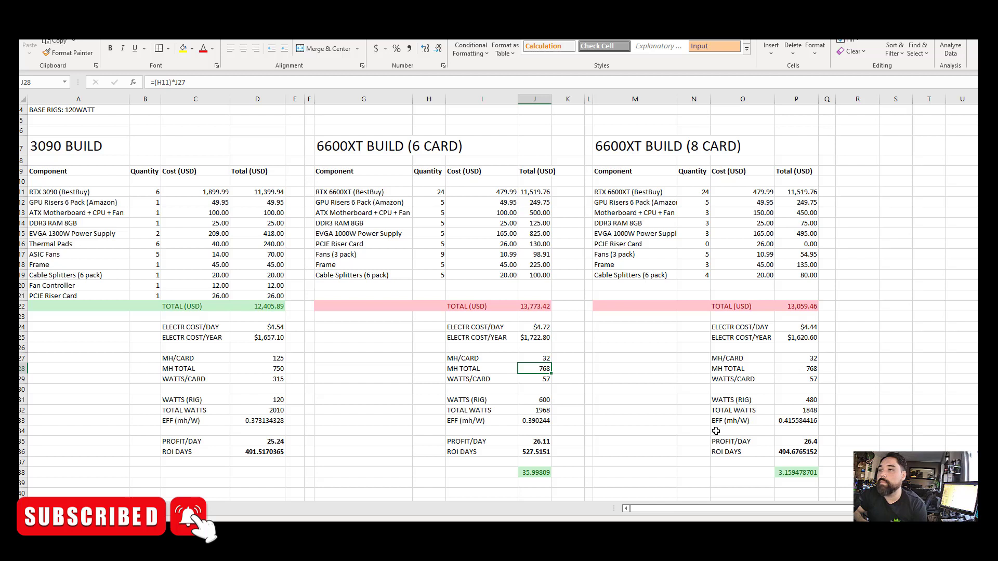
left_click(272, 381)
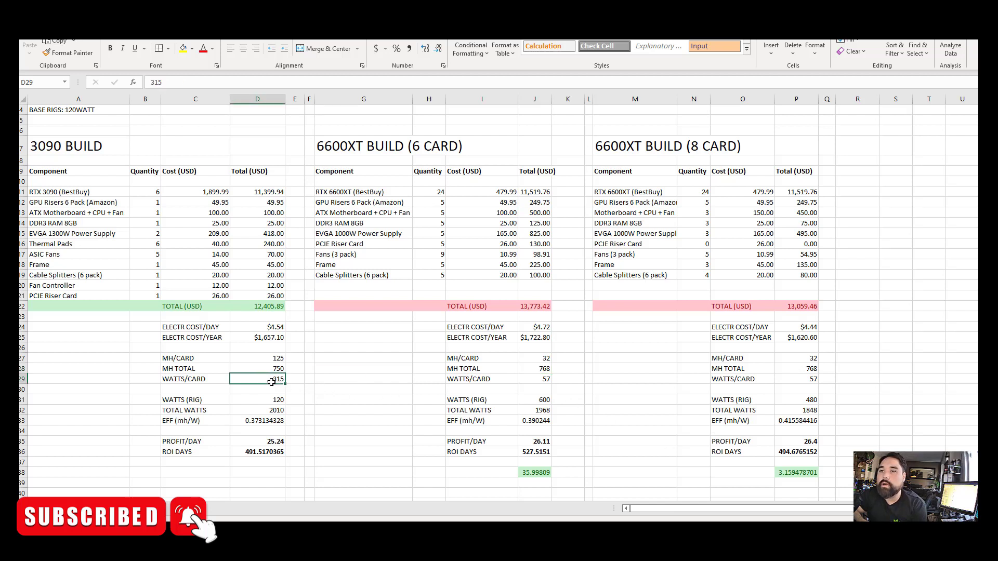
left_click(535, 379)
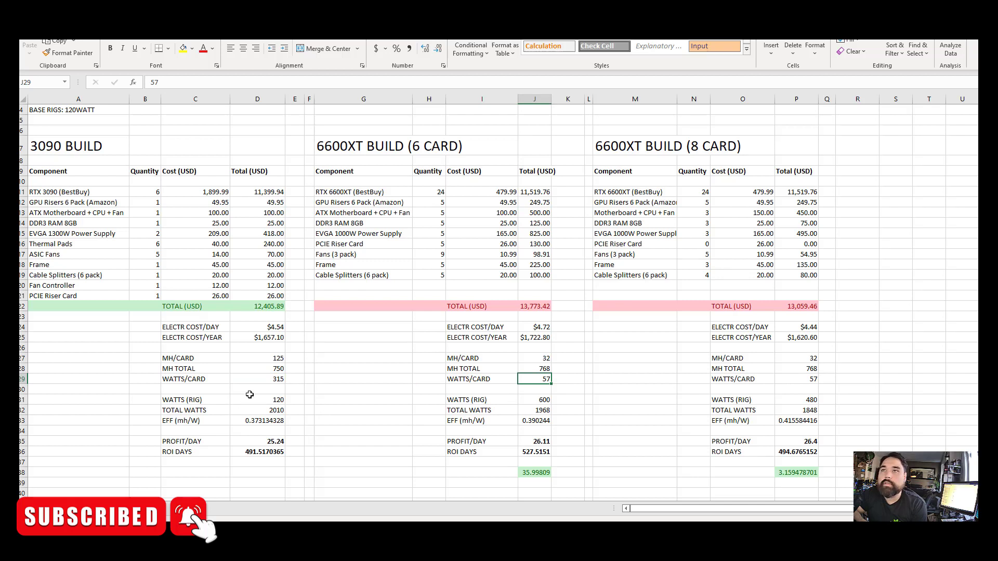
left_click(257, 401)
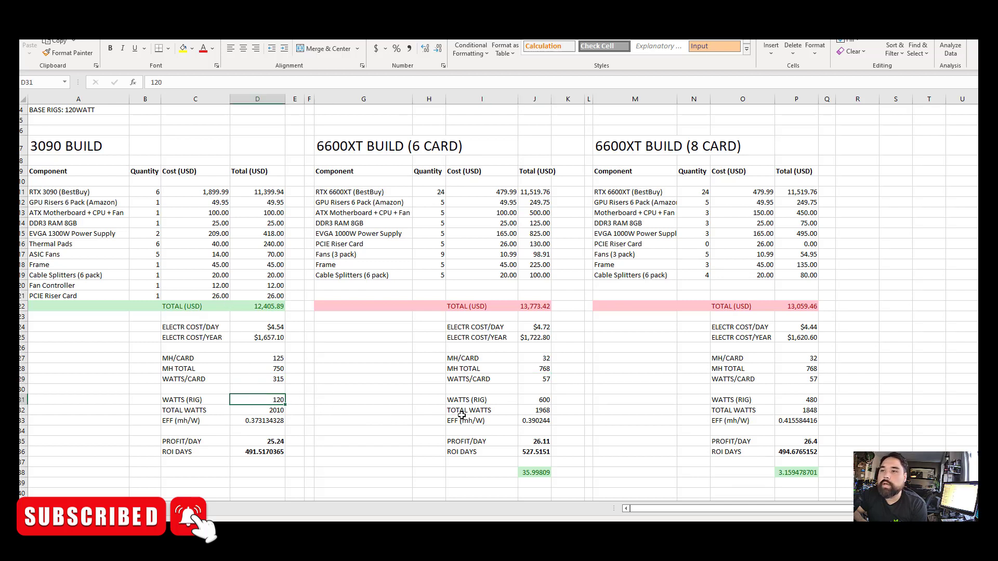
left_click(531, 401)
left_click(795, 402)
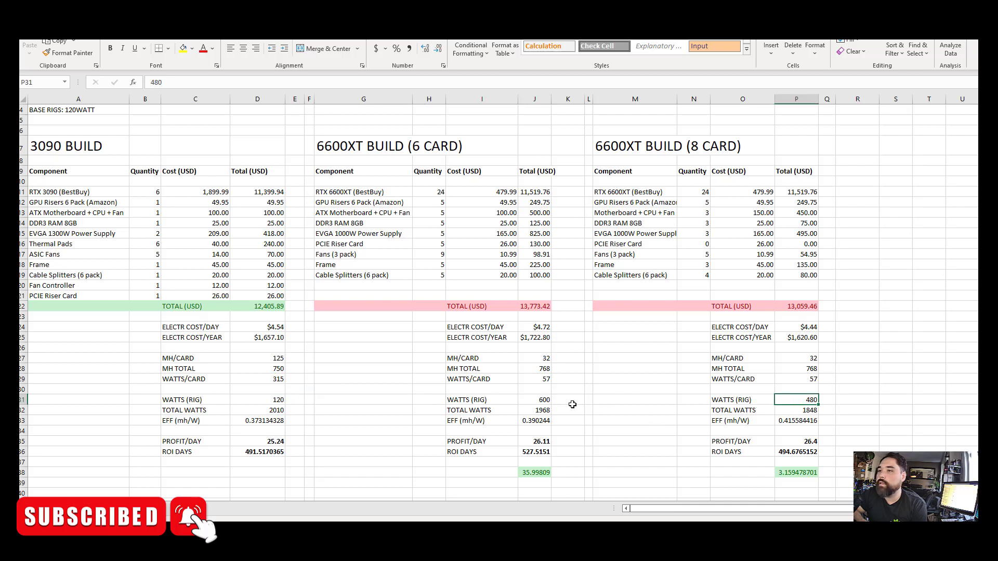
left_click(508, 401)
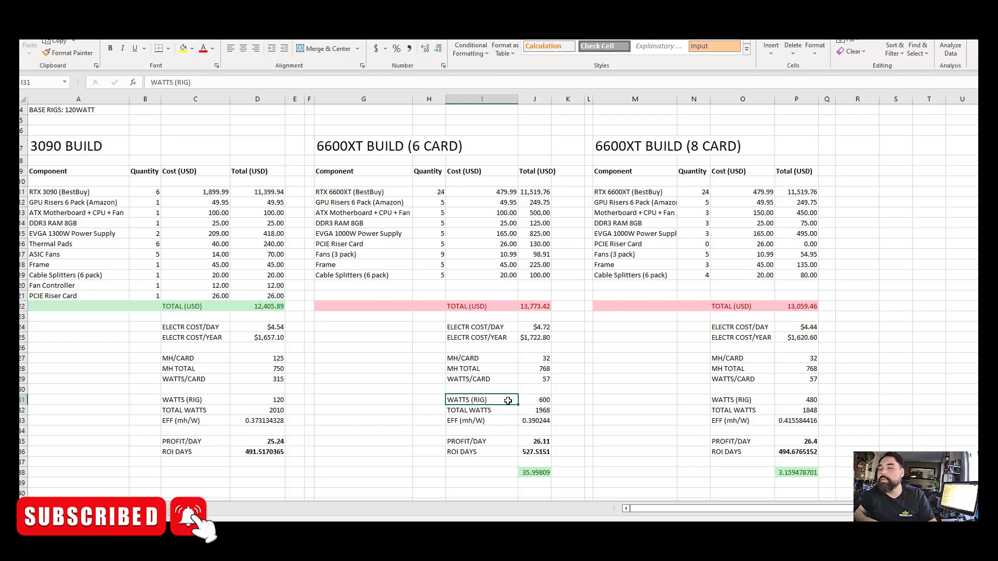
left_click(690, 220)
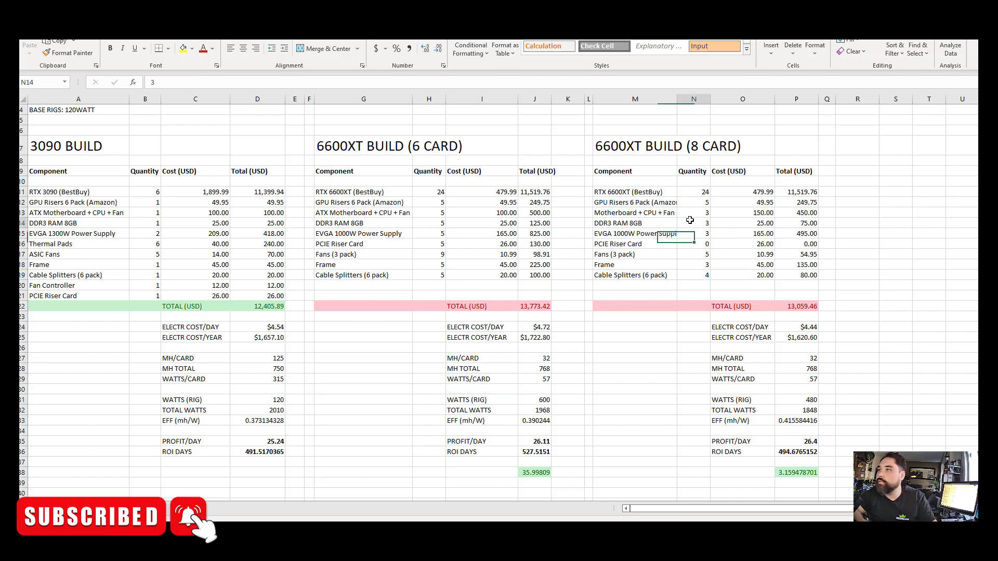
left_click(814, 399)
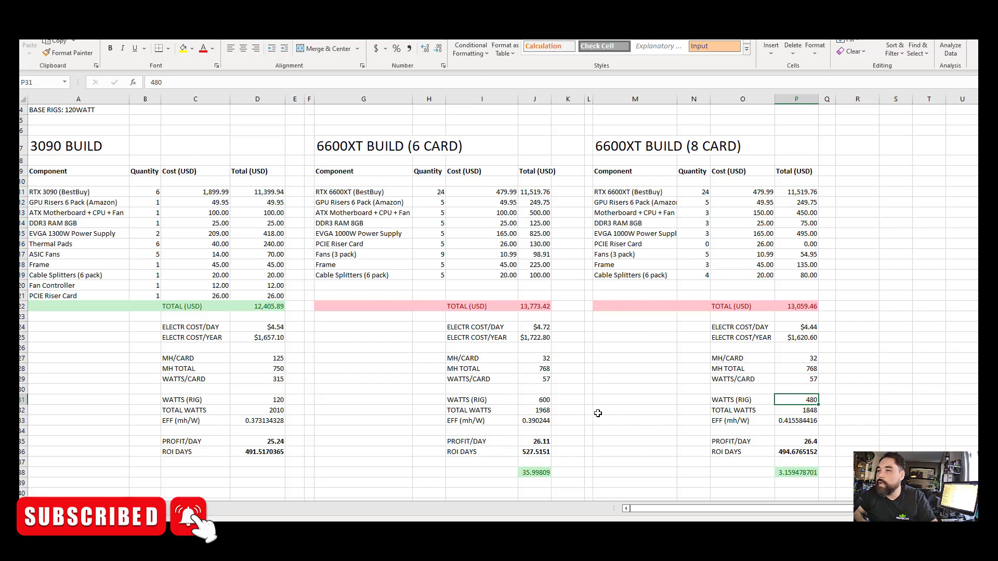
left_click(534, 401)
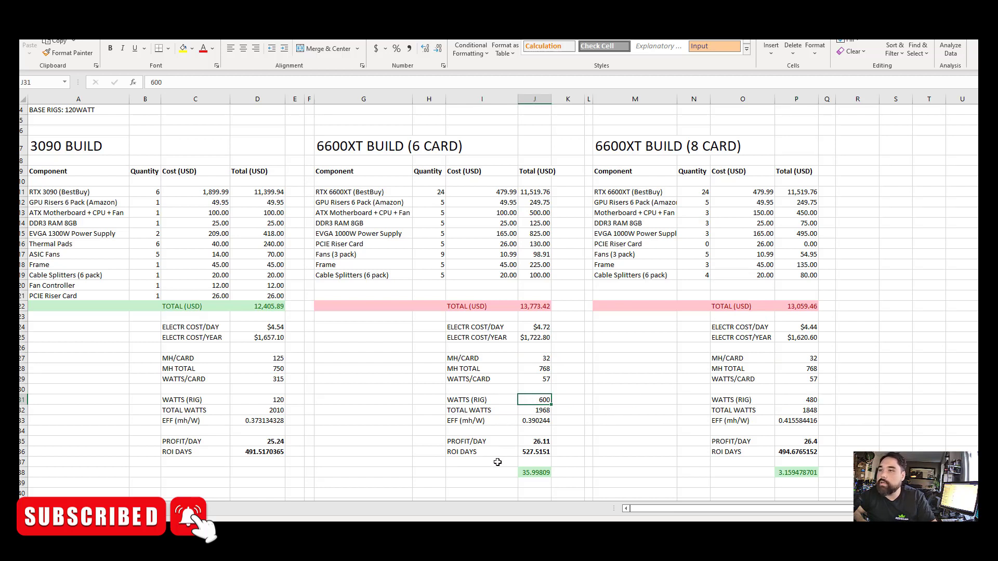
left_click(271, 397)
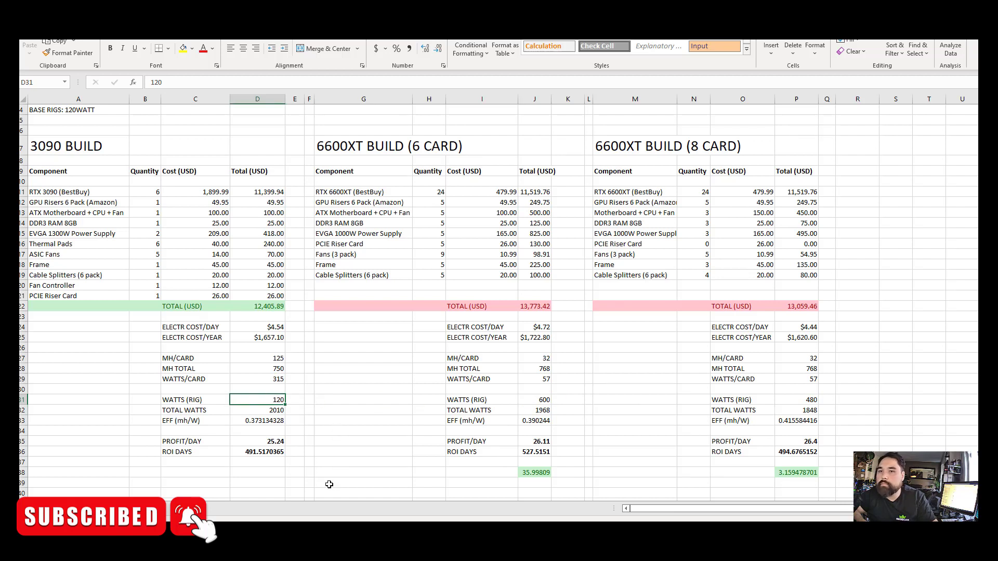
left_click(274, 410)
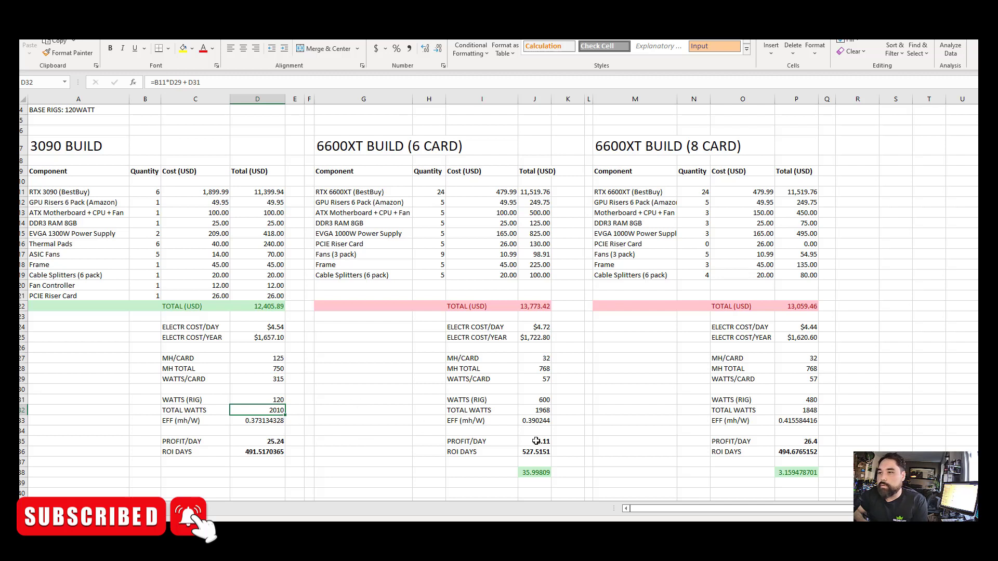
left_click(278, 439)
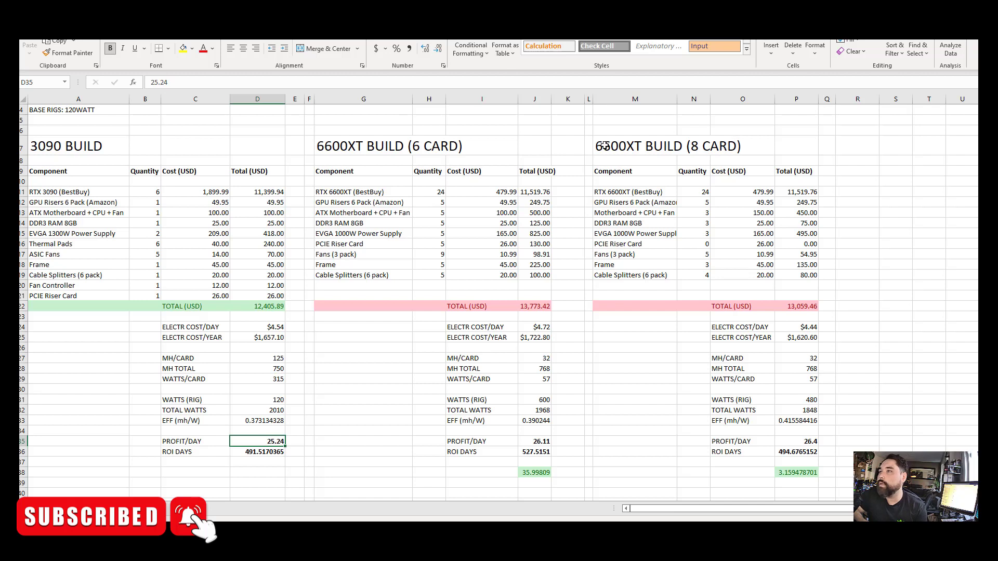
left_click_drag(605, 146, 811, 497)
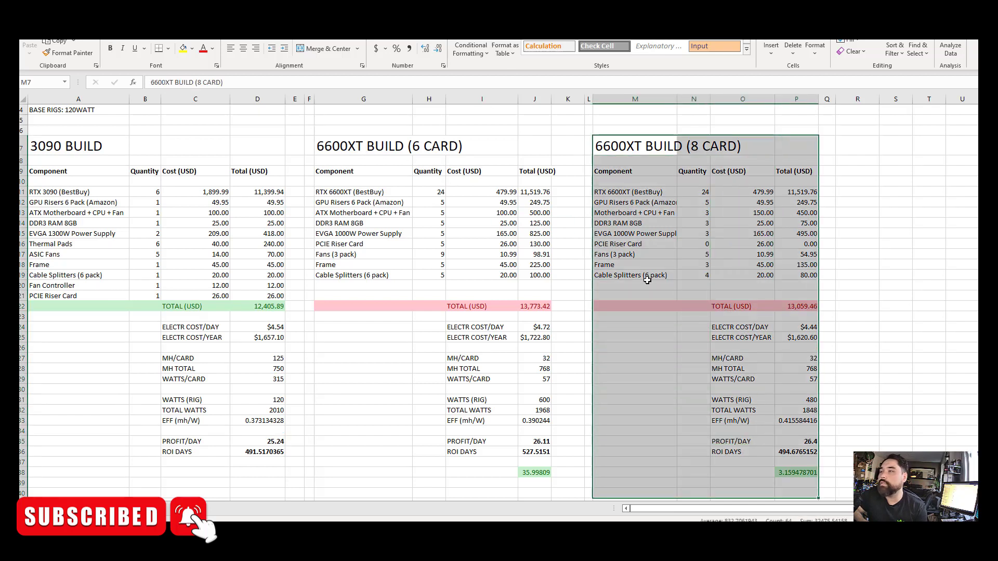
left_click(692, 338)
left_click(795, 473)
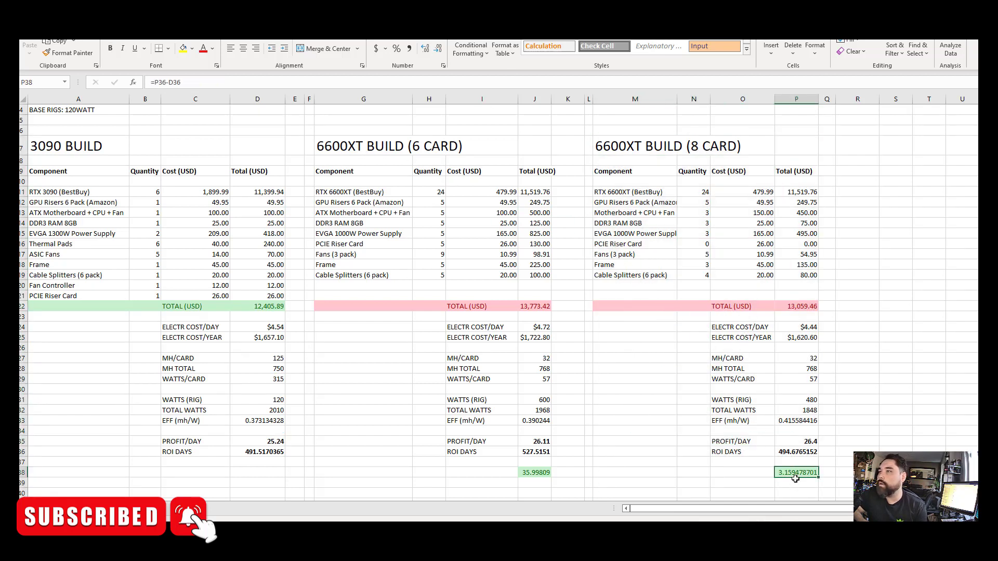
left_click(528, 474)
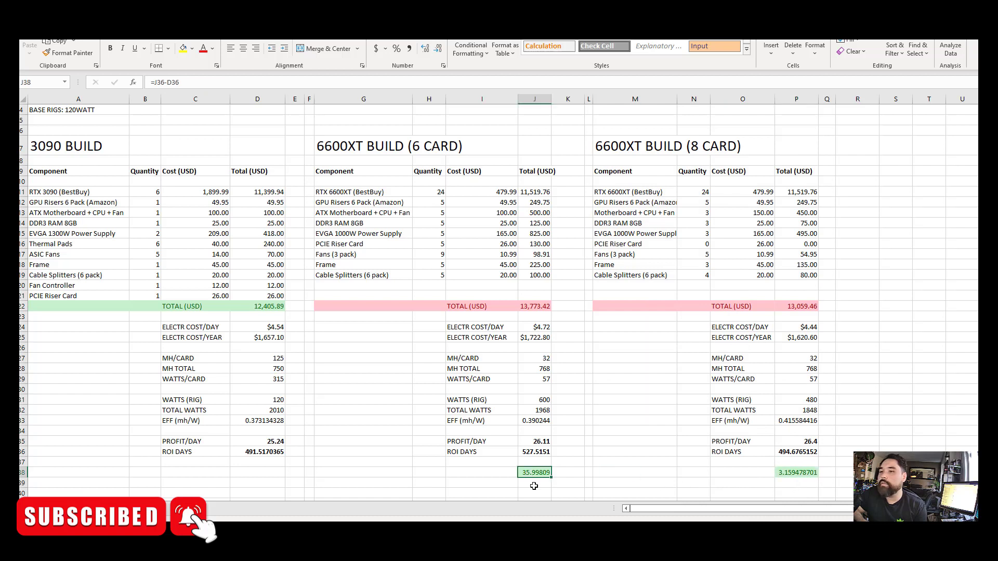
left_click_drag(353, 151, 543, 475)
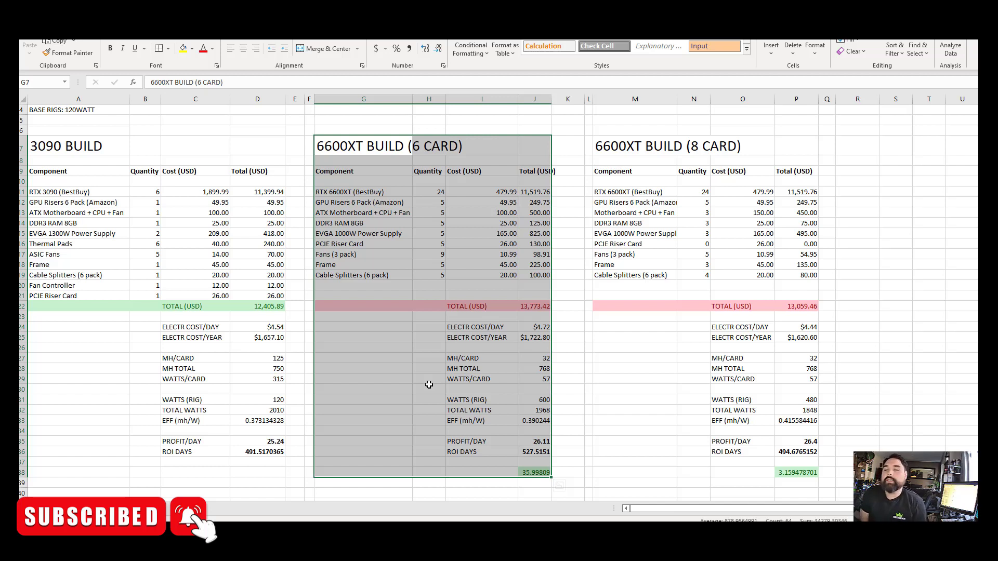
scroll(428, 385, "right", 3)
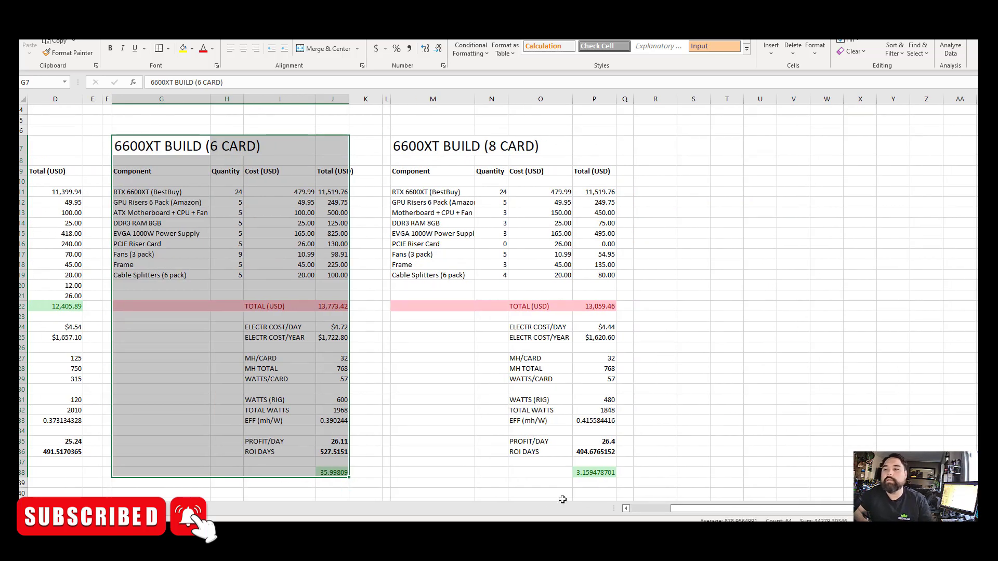
left_click_drag(678, 511, 613, 510)
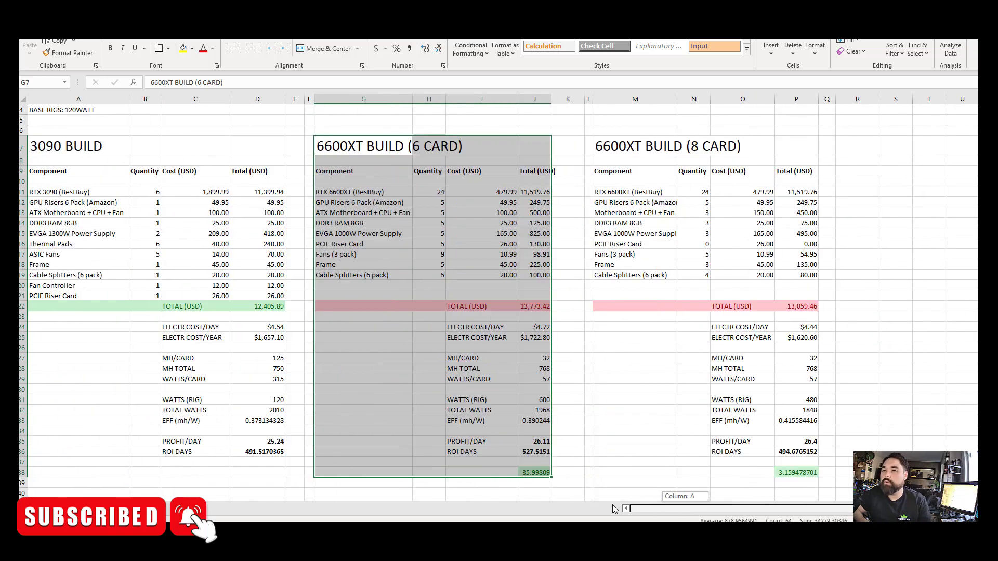
left_click(75, 481)
Step: Enter the first 3090 cons: 'Hard to maintain' and 'Thermal throttle easily'
scroll(261, 425, "down", 1)
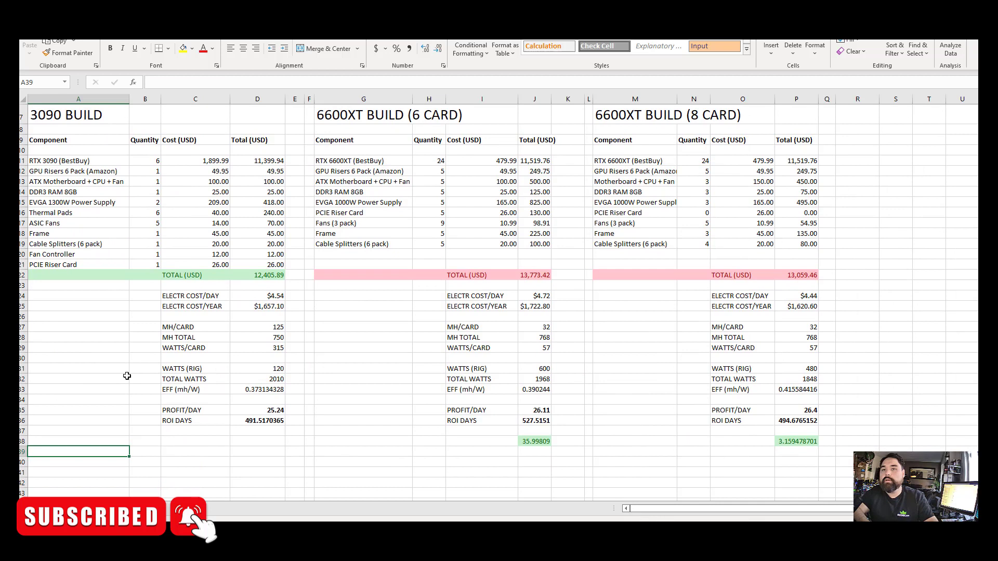
type("Ezxtr")
key("BackSpace")
key("BackSpace")
key("BackSpace")
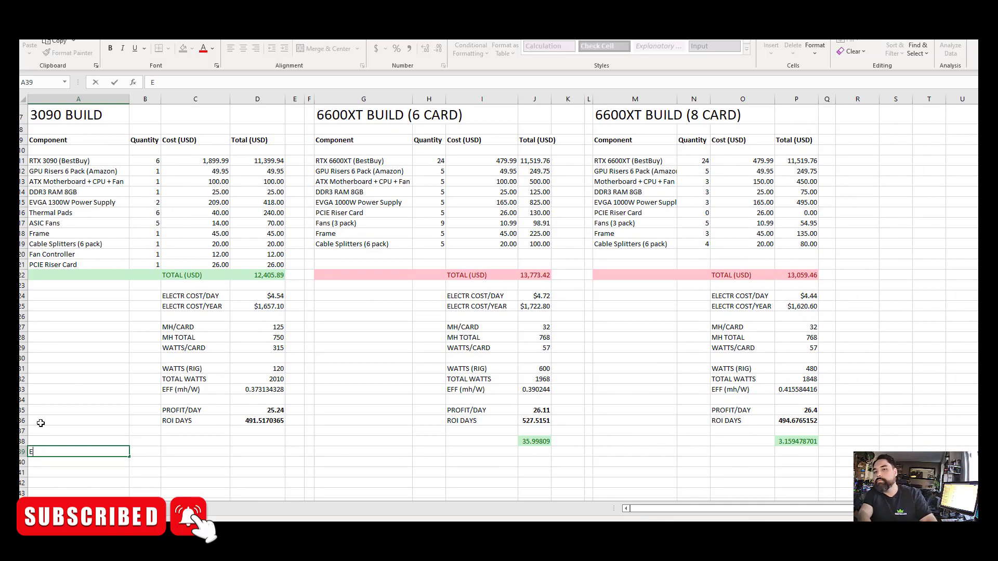
type("Hard t o maintain")
key("Return")
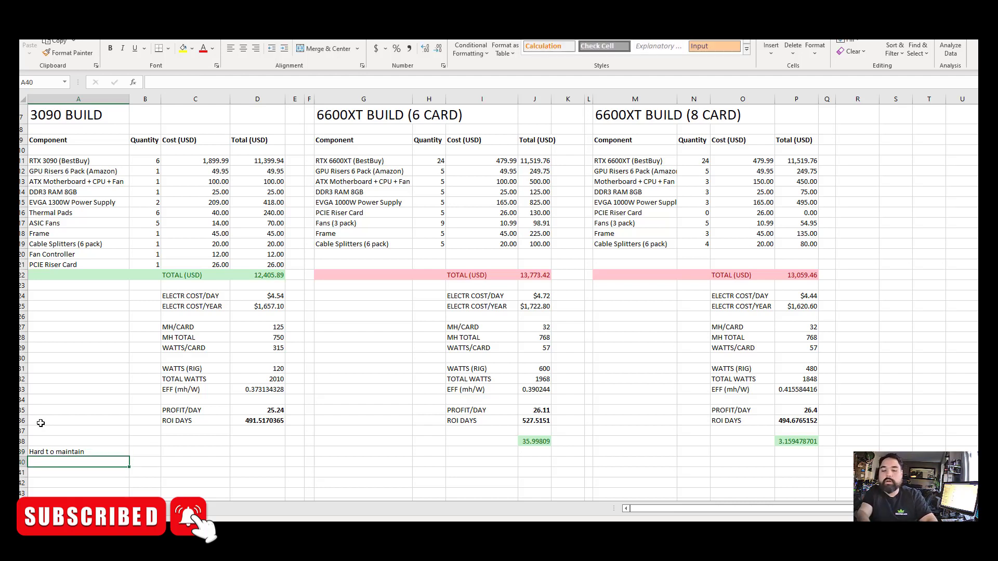
type("Thermal thrio")
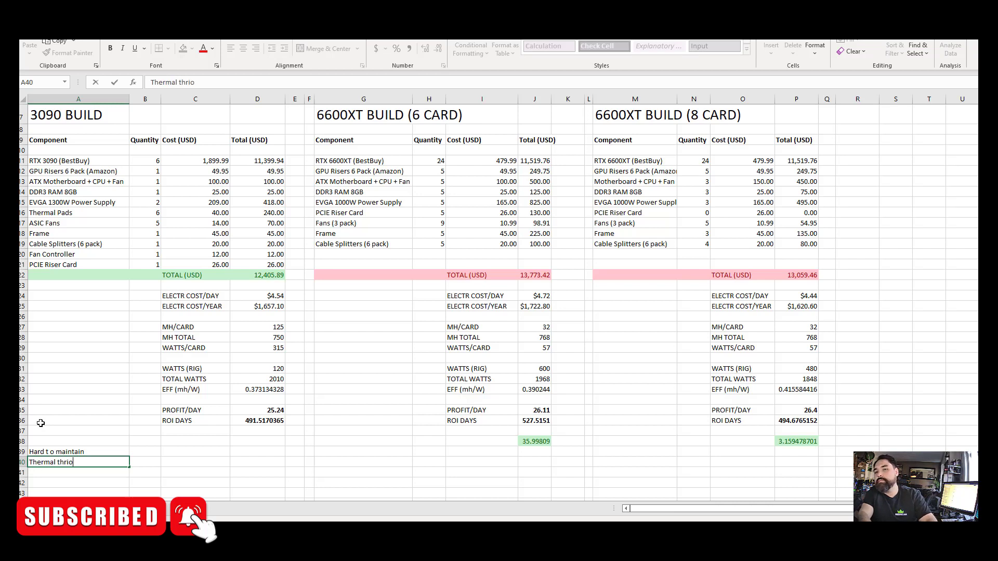
key("BackSpace")
key("BackSpace")
type("ottle easily")
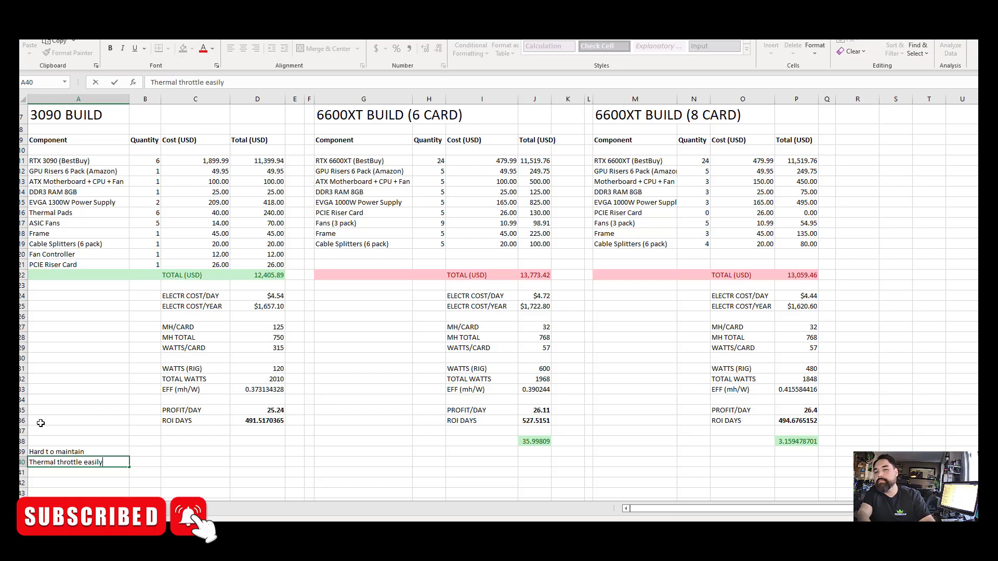
key("Return")
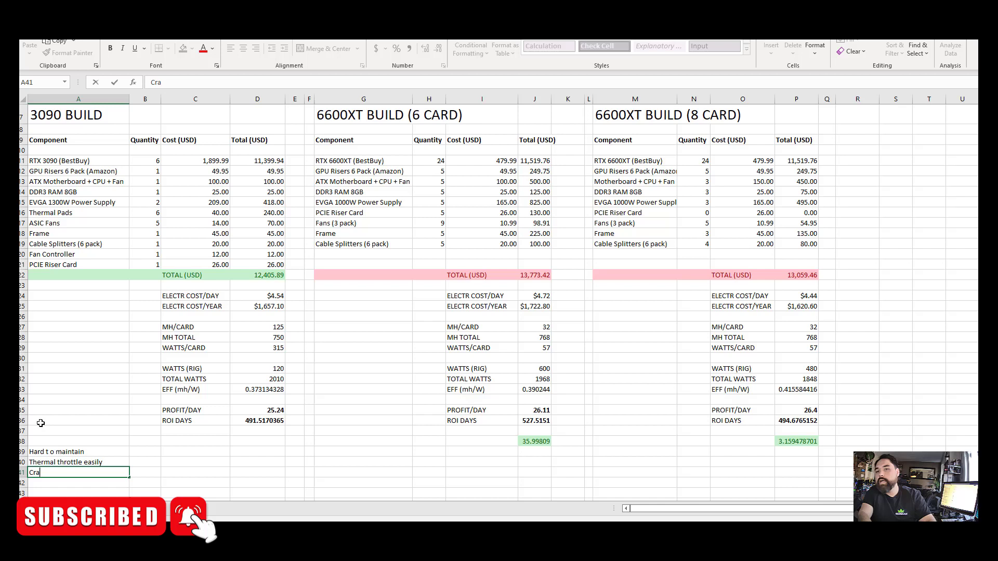
Step: Add 'Crash, requiring OC changes', 'Extra cooling, fans' and 'Inconsistent hashrate' below them
type("sh, requiring o")
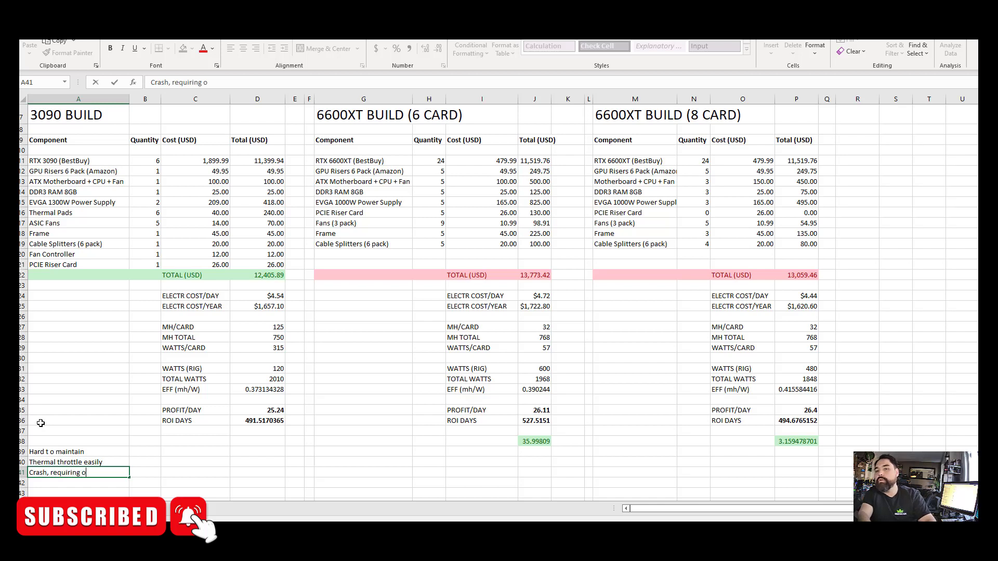
key("BackSpace")
type("OC")
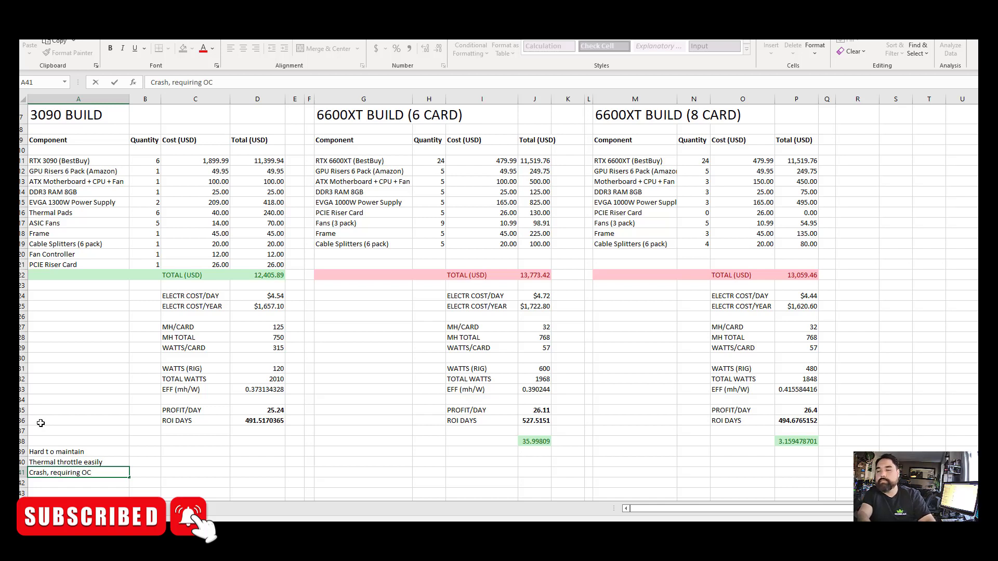
type(" changes")
key("Return")
type("Extra c")
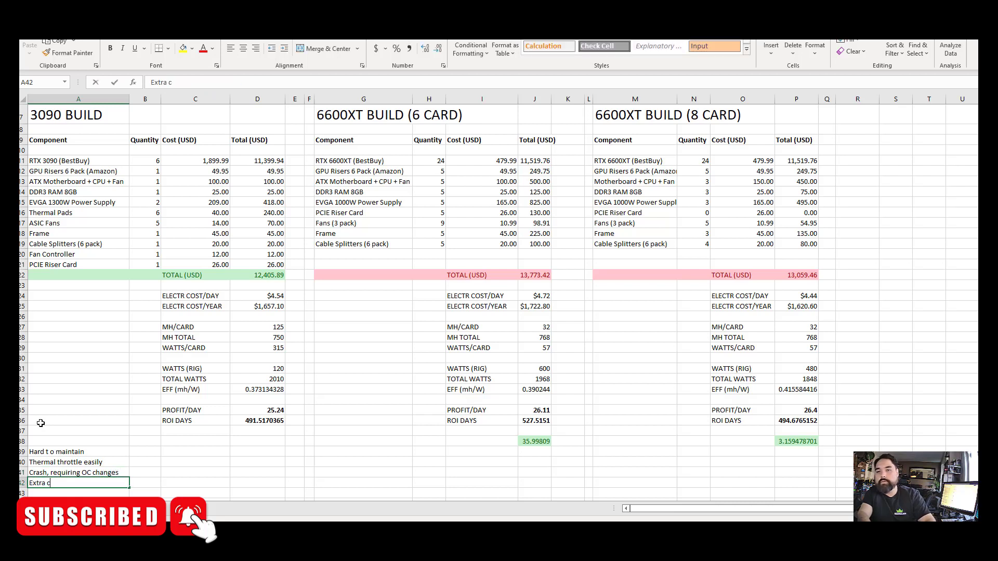
type("ooling, fans")
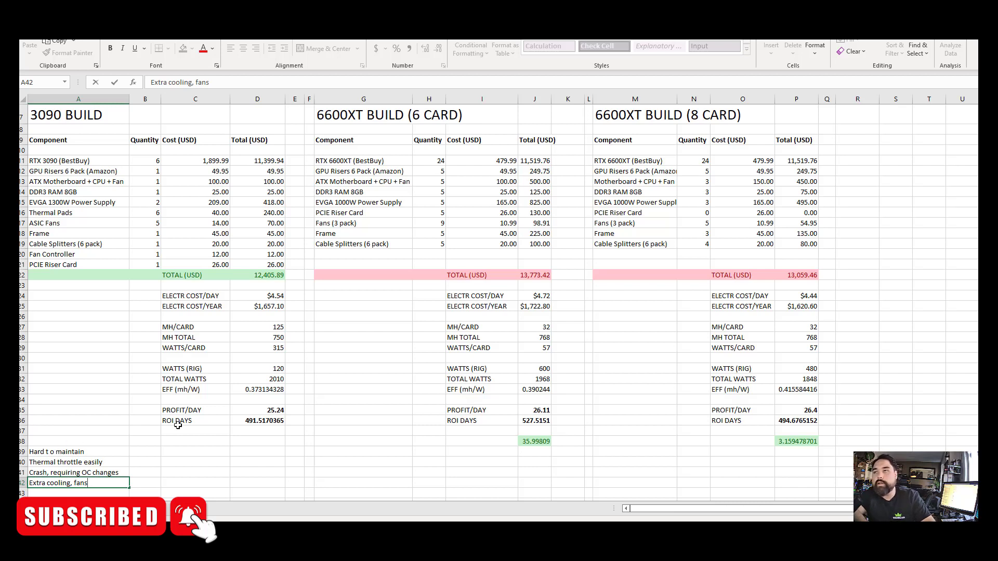
scroll(218, 470, "down", 1)
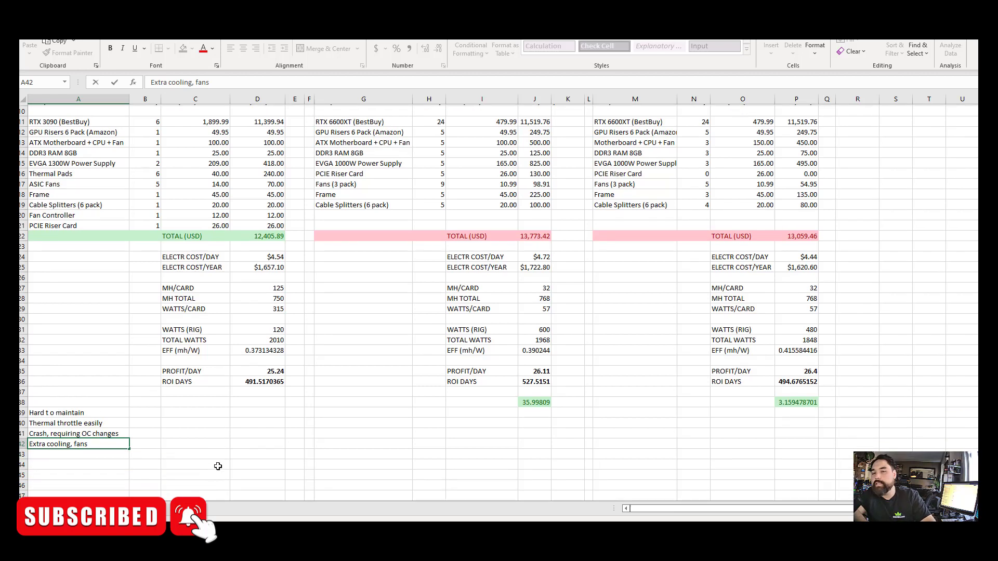
left_click(210, 419)
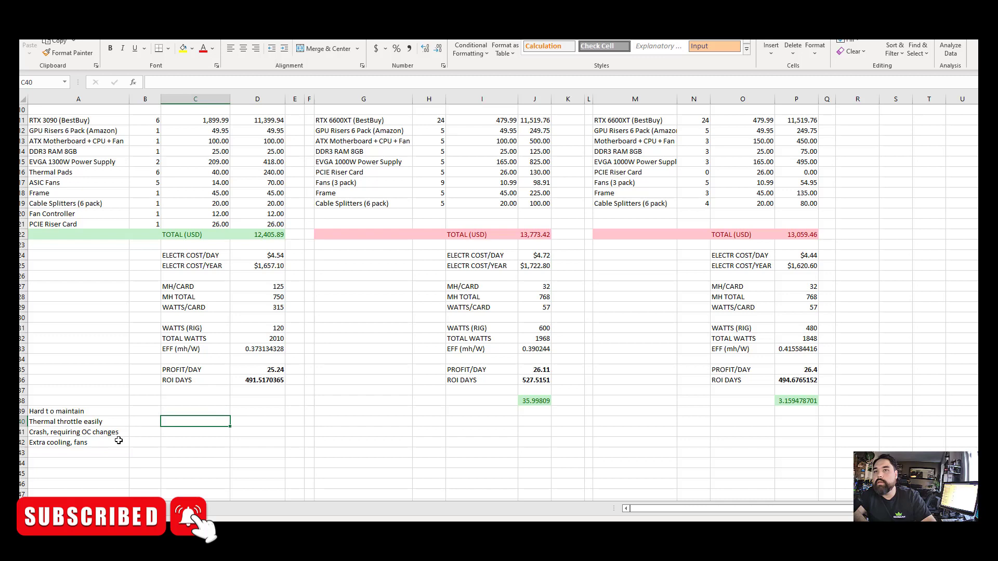
scroll(119, 441, "up", 1)
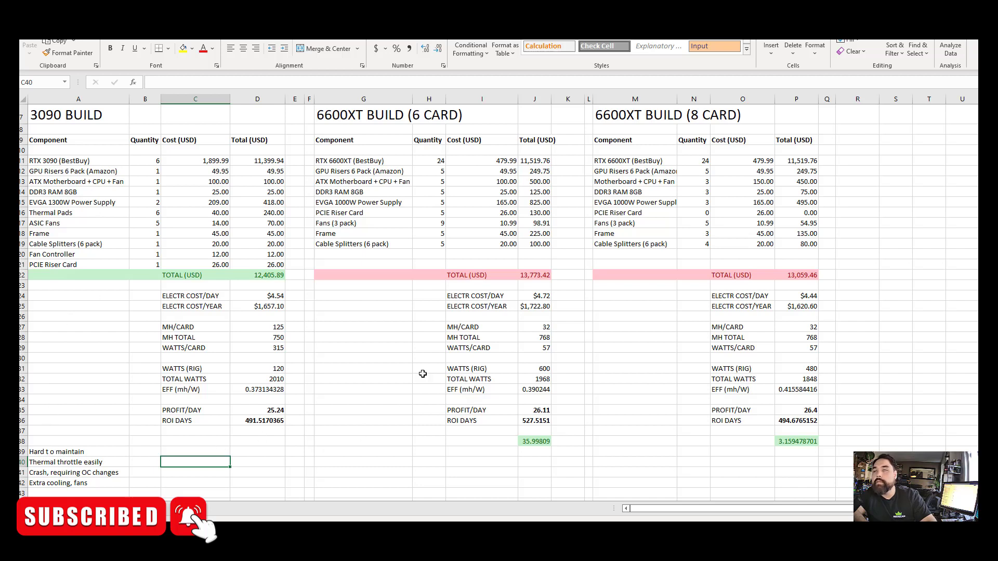
left_click(58, 491)
type("I")
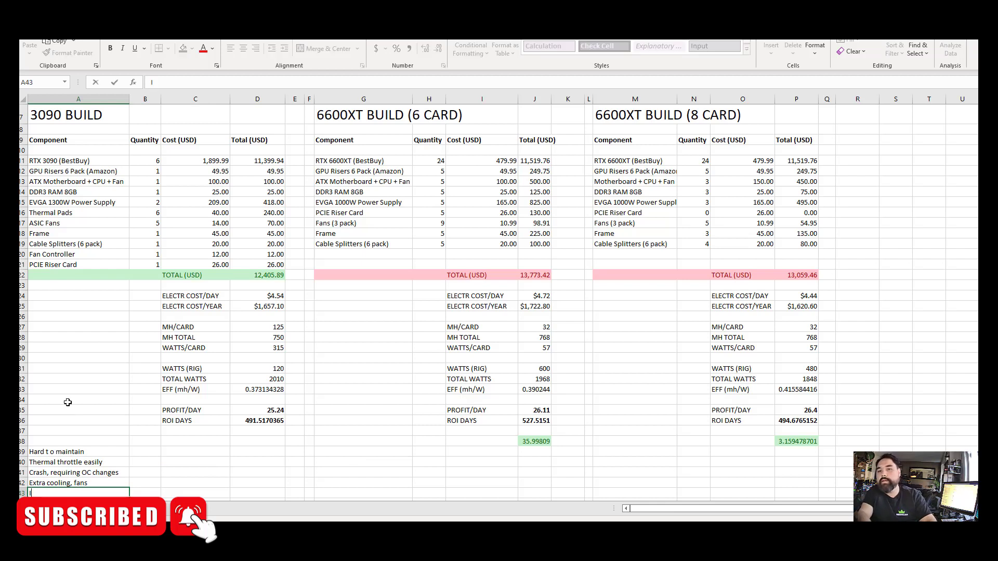
type("nconsistent hashrate")
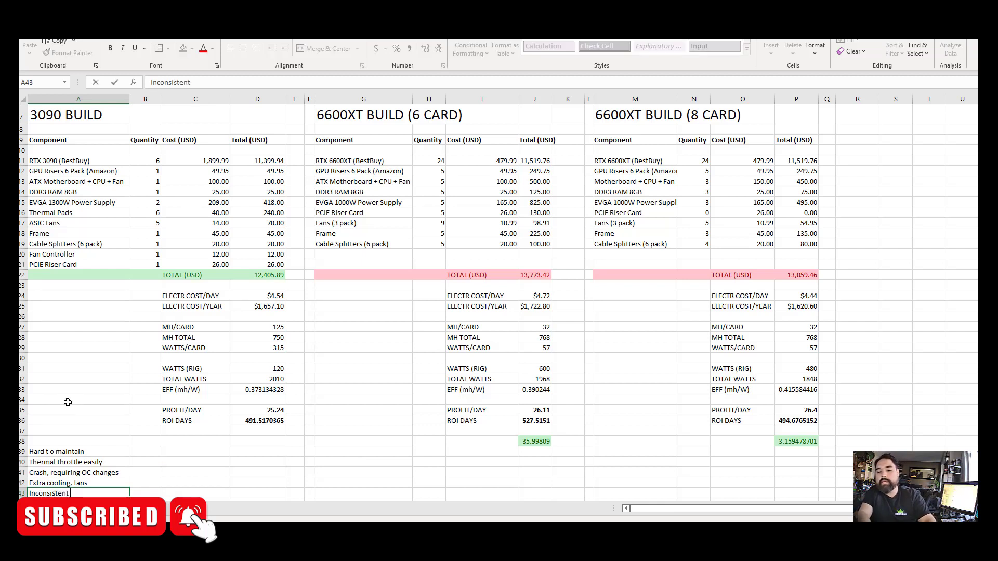
left_click(323, 496)
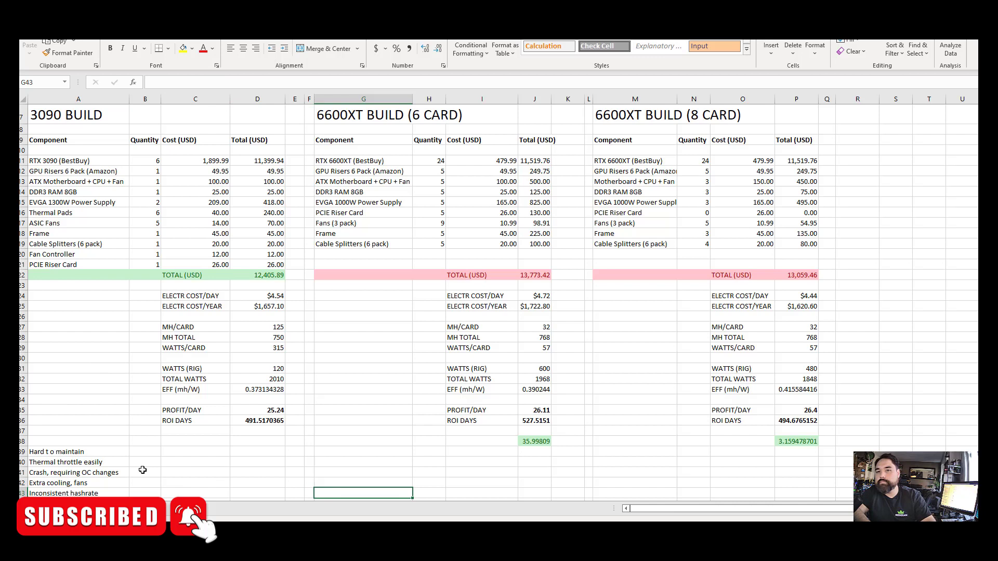
Step: Starting at G39, enter 'Easy maintain' and 'Don't thermal throttle easily' as 6-card pros
left_click(379, 454)
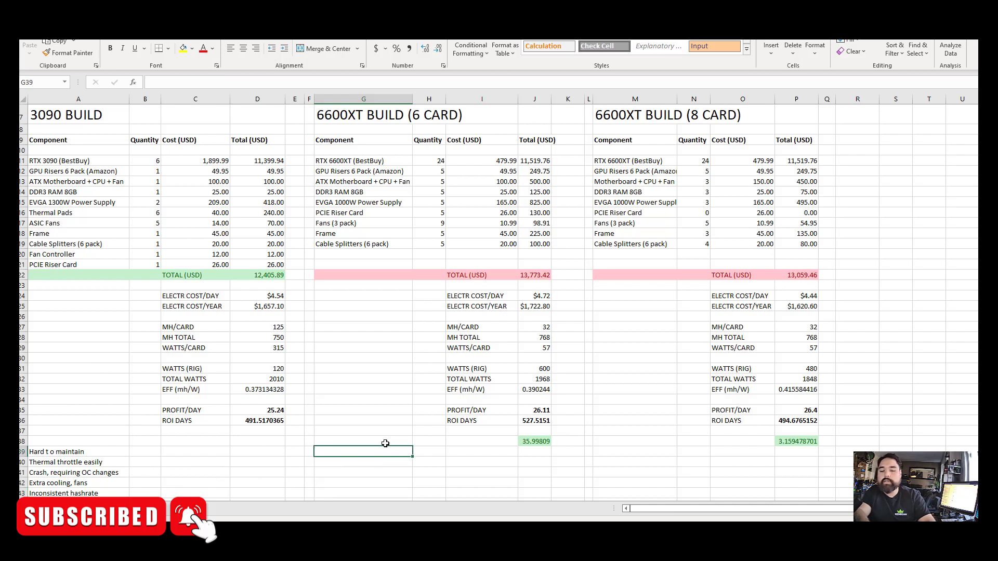
type("Easy m")
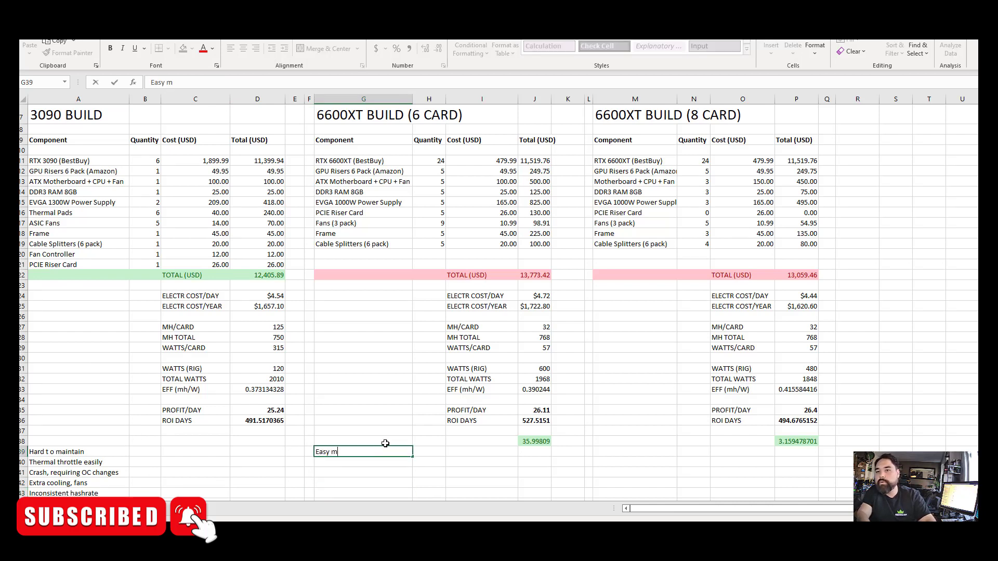
type("aintain")
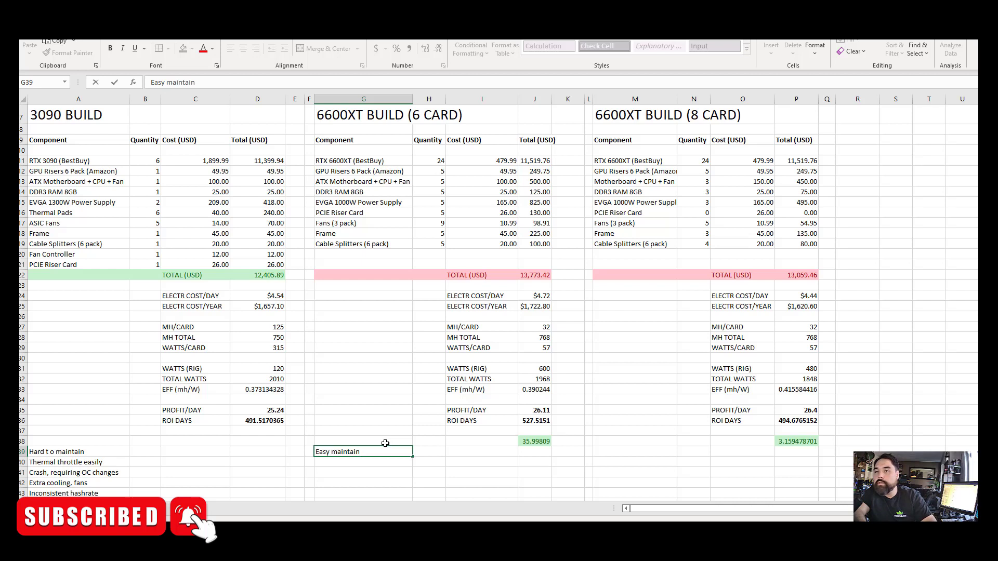
key("Return")
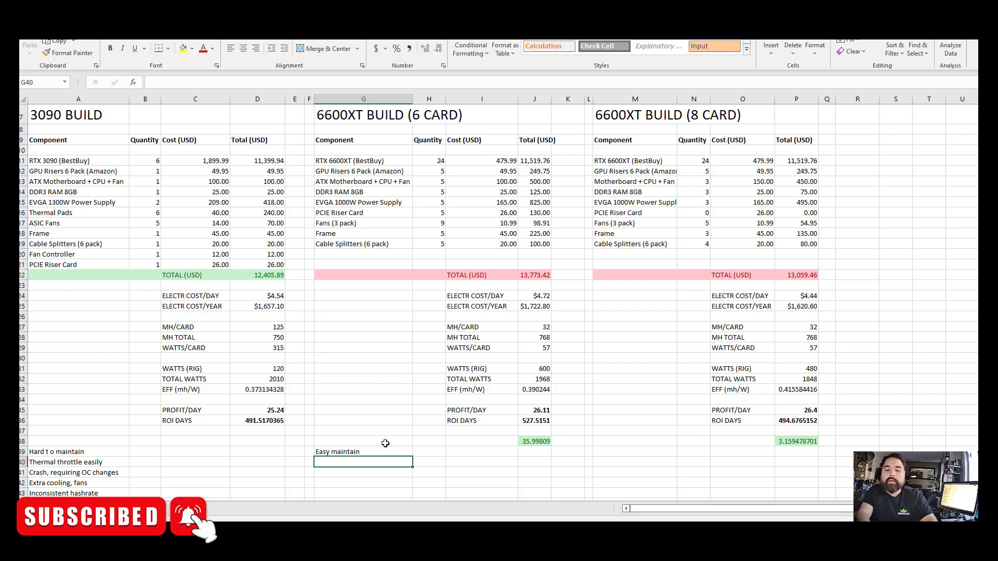
type("Don't")
type(" ther")
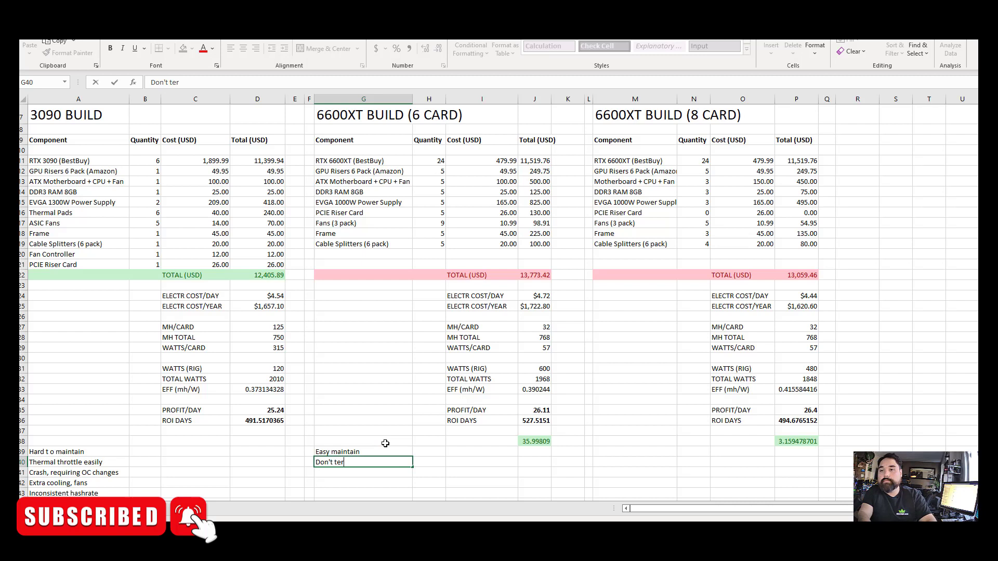
key("BackSpace")
key("BackSpace")
type("hermal h")
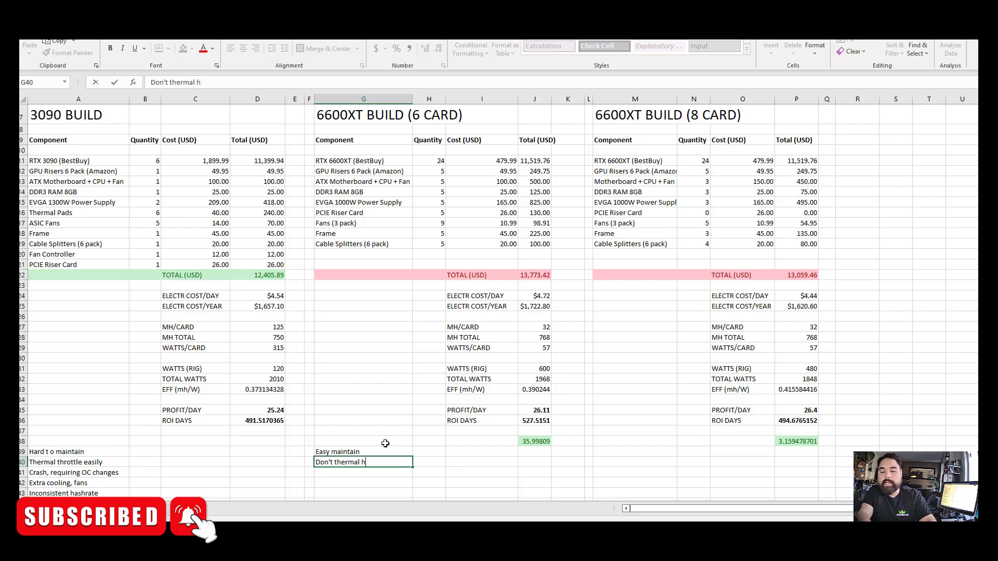
key("BackSpace")
type("thjrio")
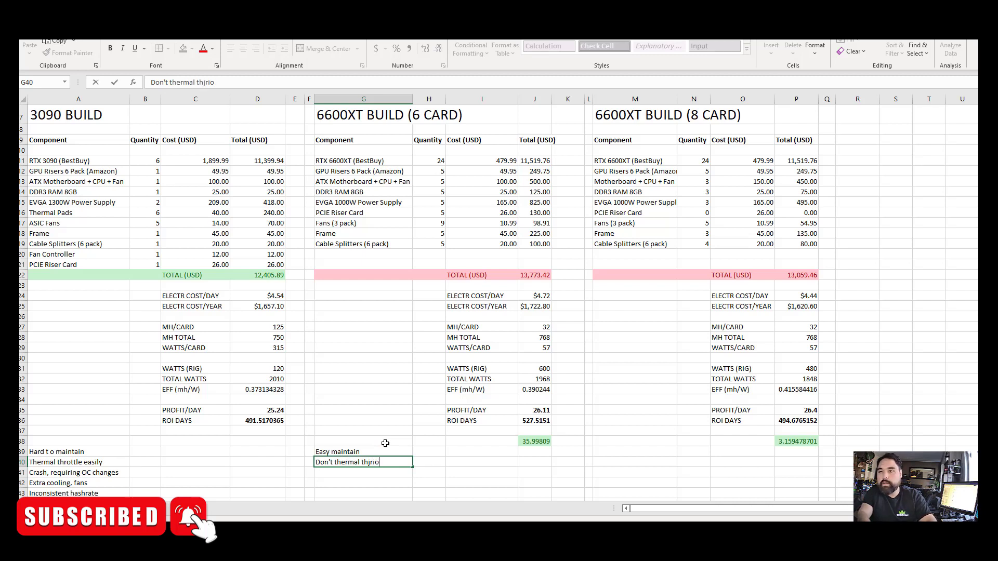
type("rottle easily")
key("Return")
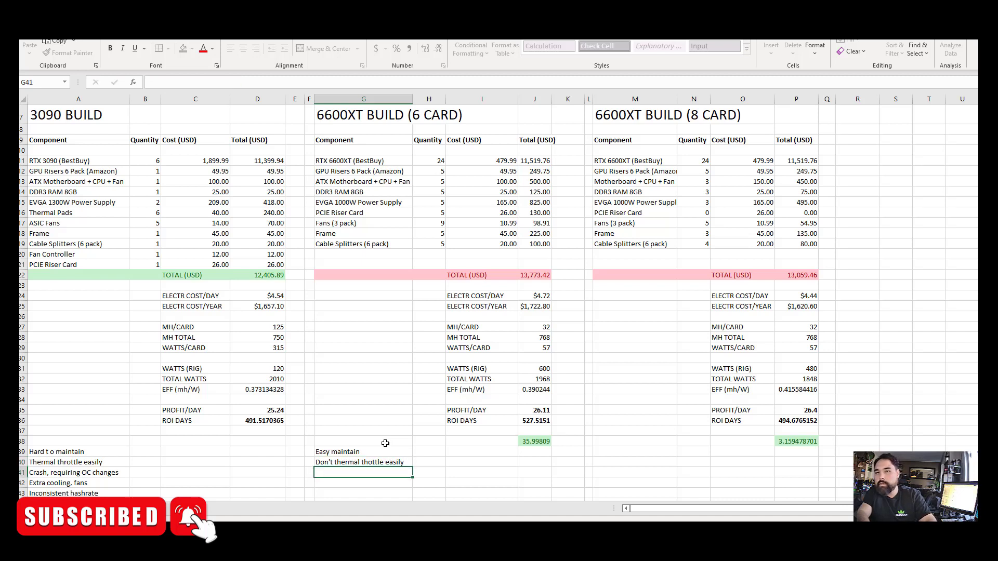
Step: Add 'Stable', 'Don't need super cooling' and 'Consistent hashrate' below them
type("D")
key("BackSpace")
type("Stable")
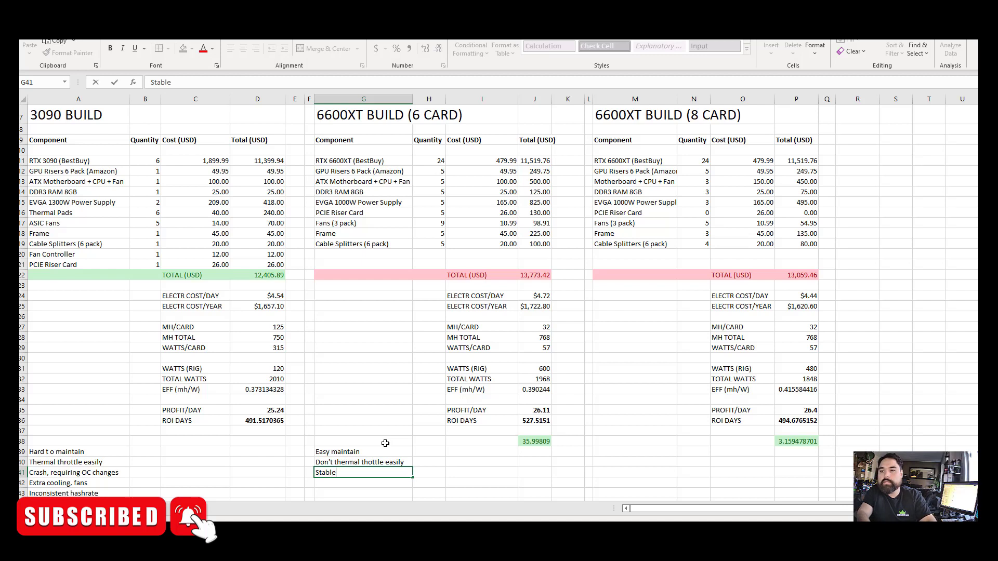
key("Return")
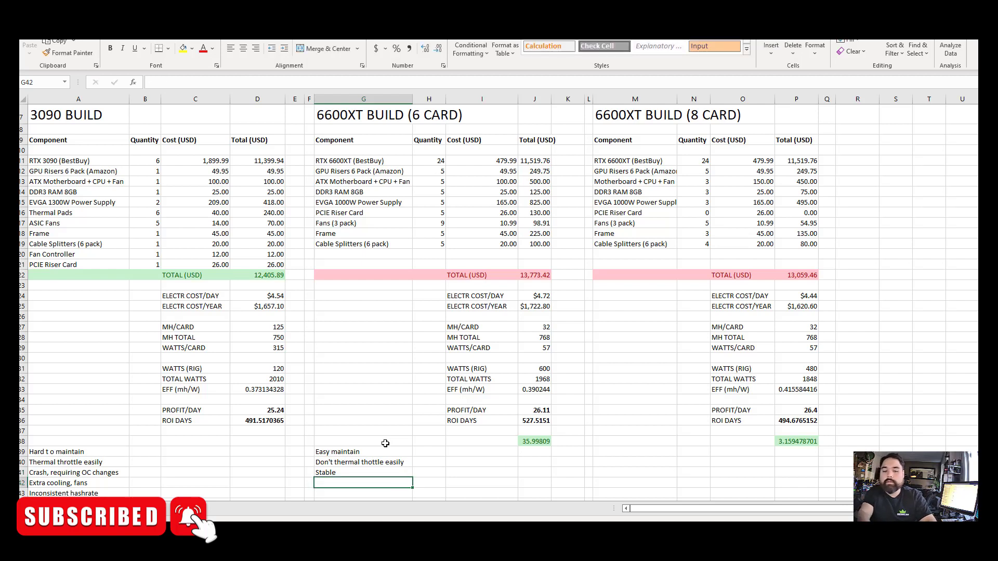
type("Don't need ")
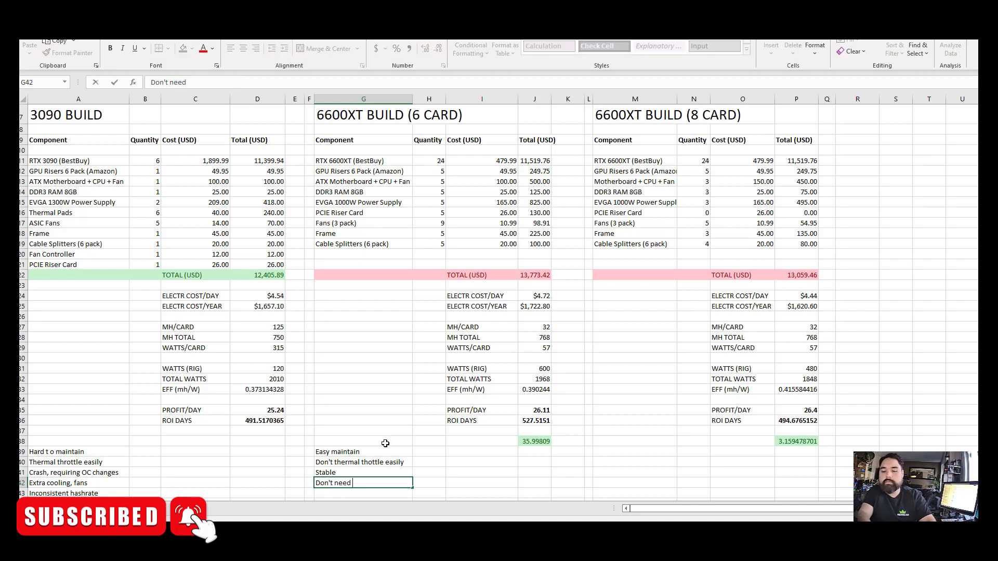
type("supple")
key("BackSpace")
key("BackSpace")
key("BackSpace")
key("BackSpace")
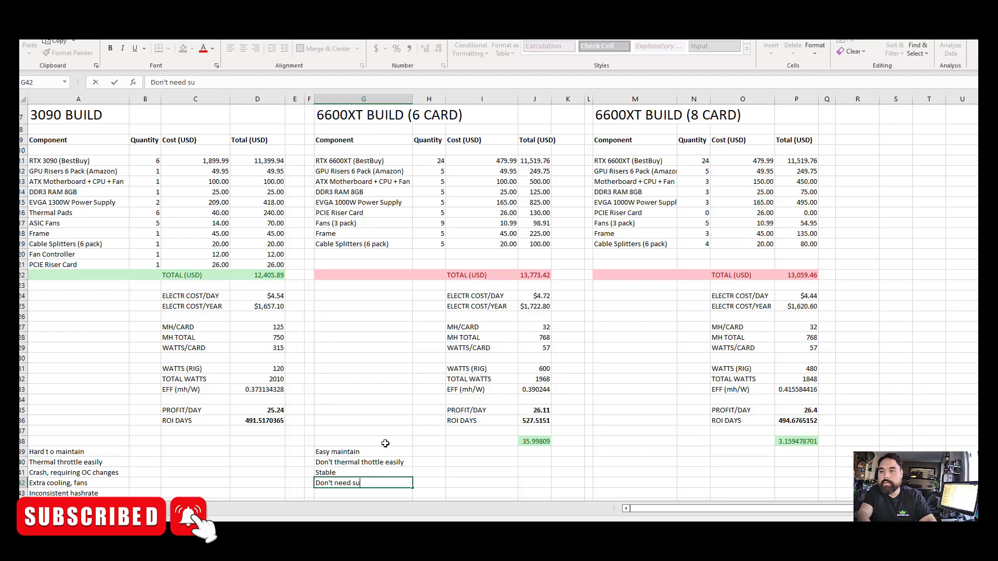
type("per cooling")
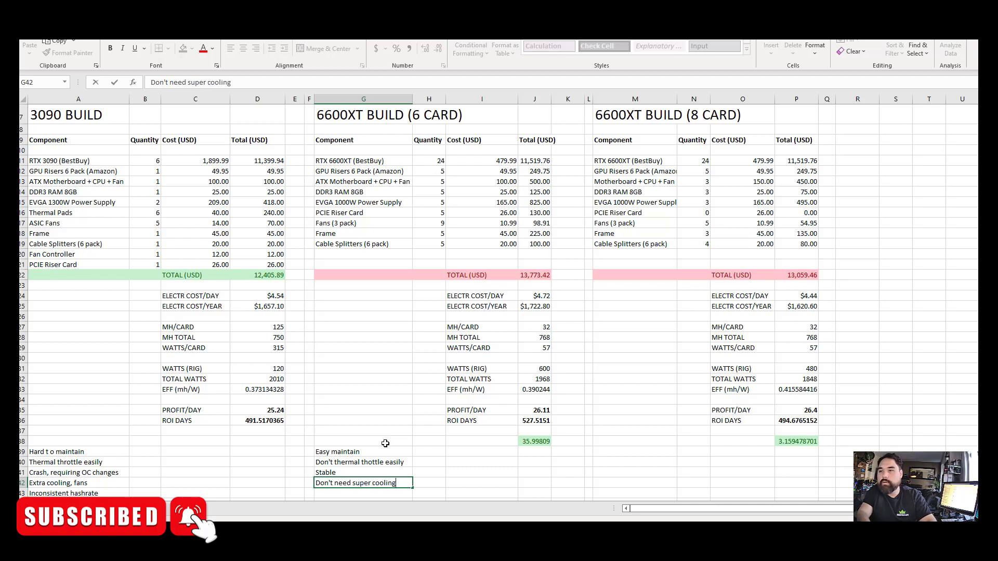
key("Return")
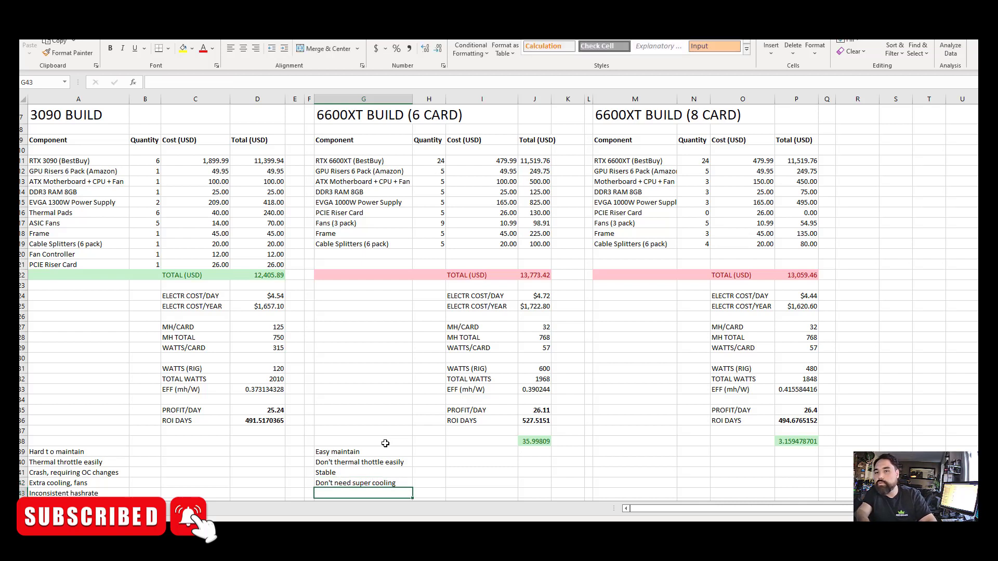
type("Co")
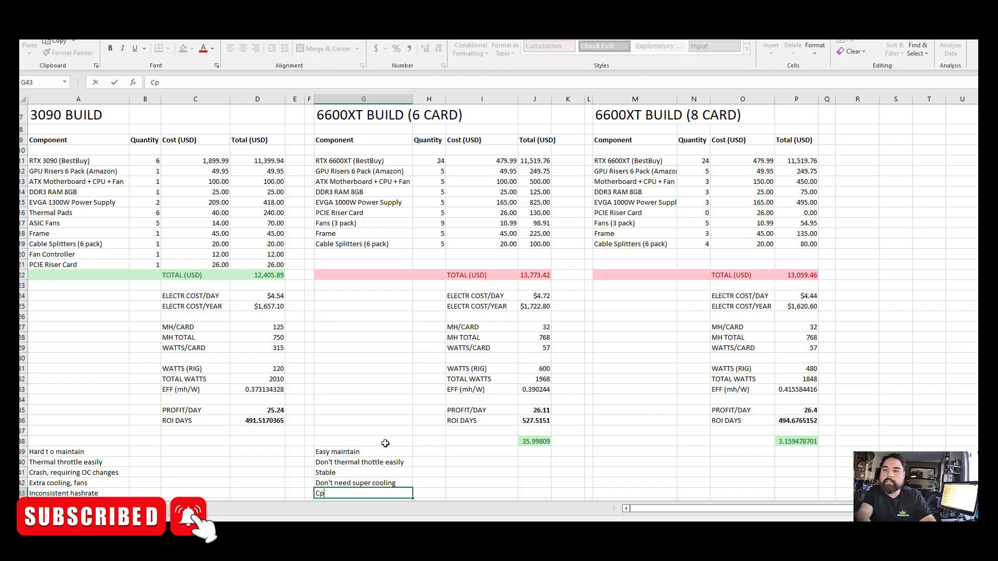
type("nsistent h")
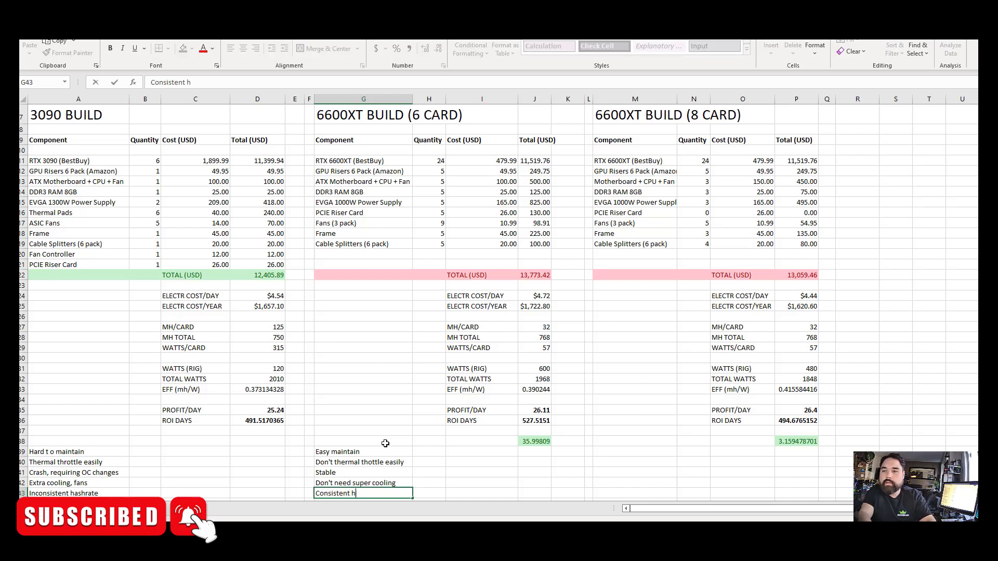
type("ashrate")
key("Return")
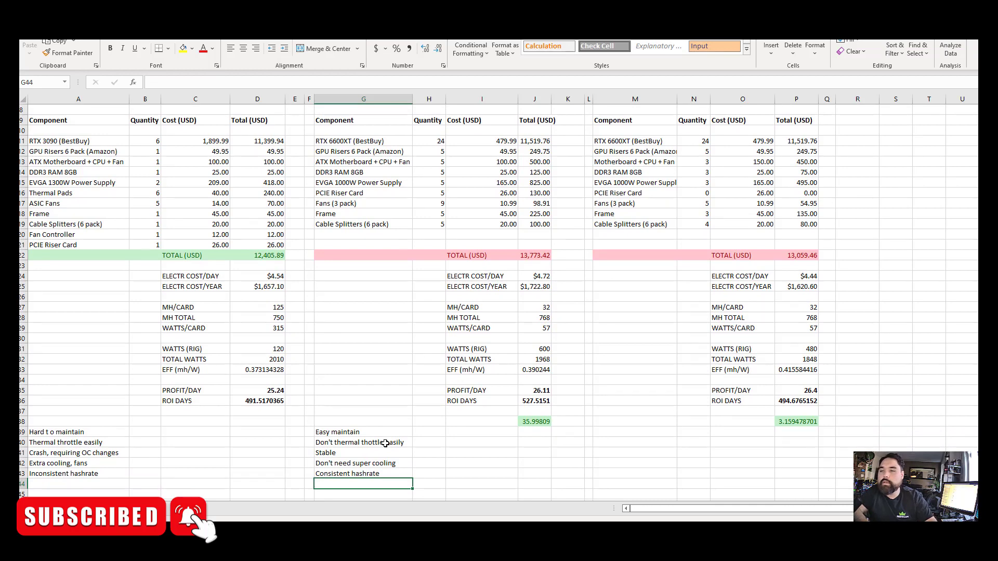
left_click_drag(379, 435, 389, 473)
key("ctrl+c")
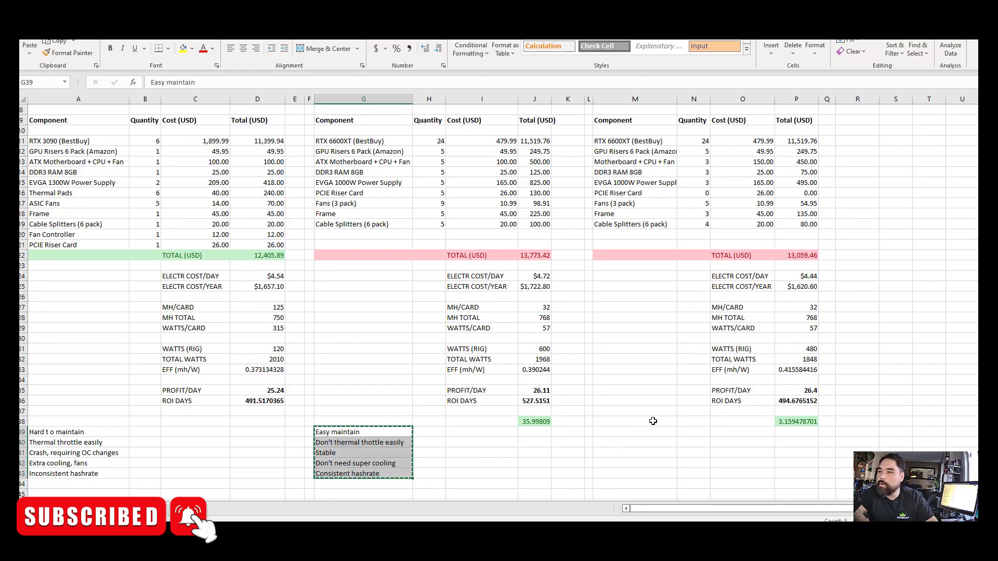
left_click(640, 432)
key("ctrl+v")
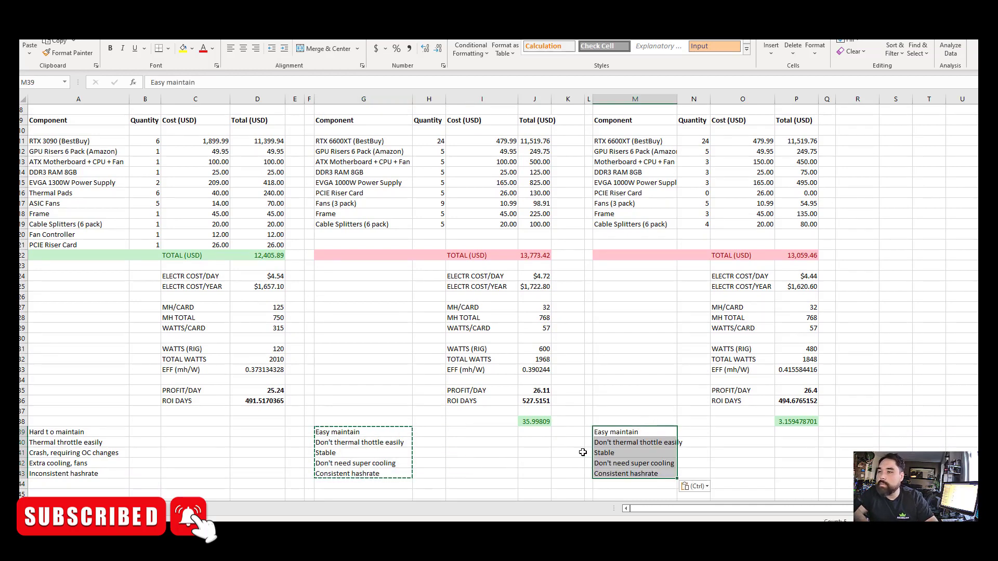
scroll(582, 452, "up", 3)
scroll(582, 453, "down", 3)
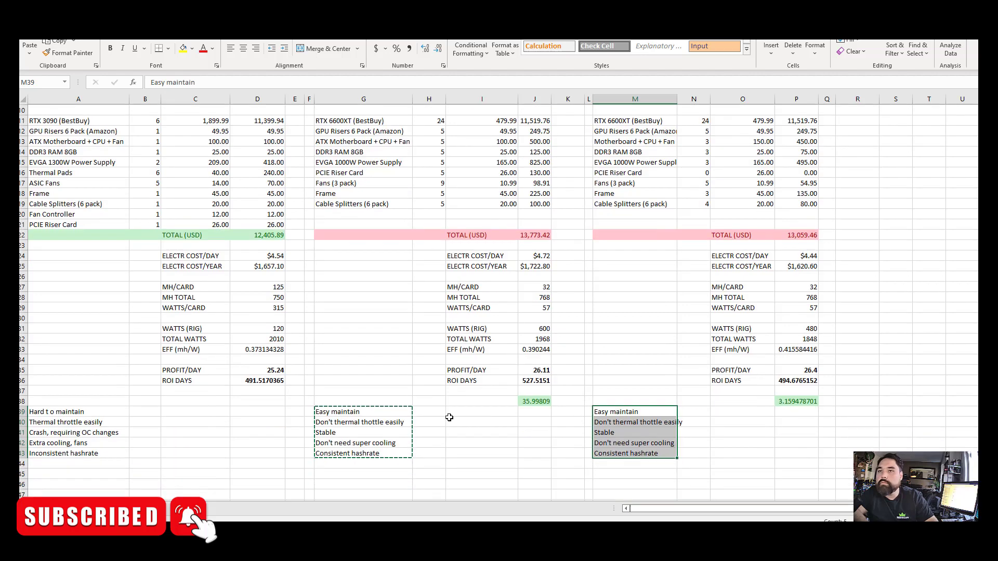
left_click(258, 293)
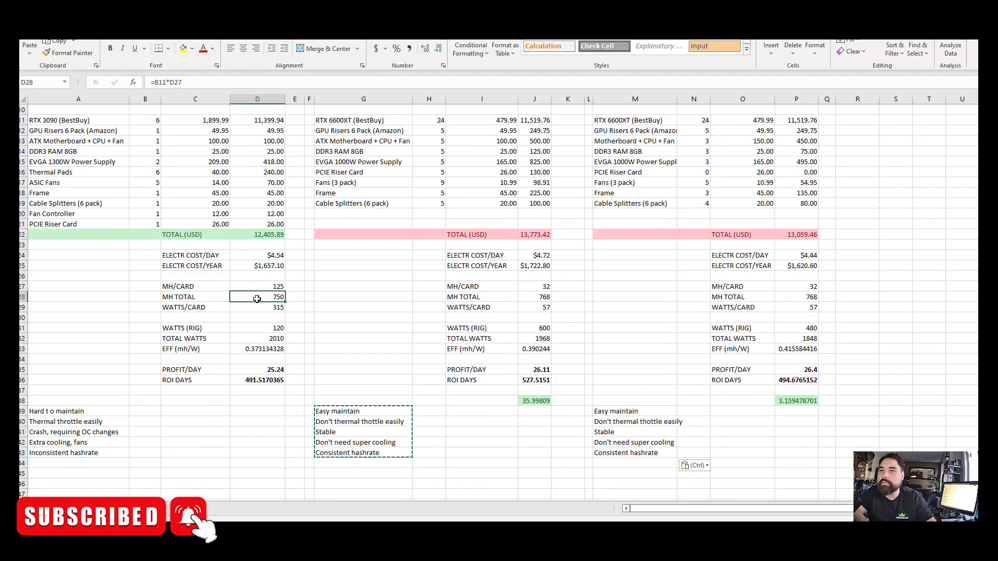
left_click(283, 285)
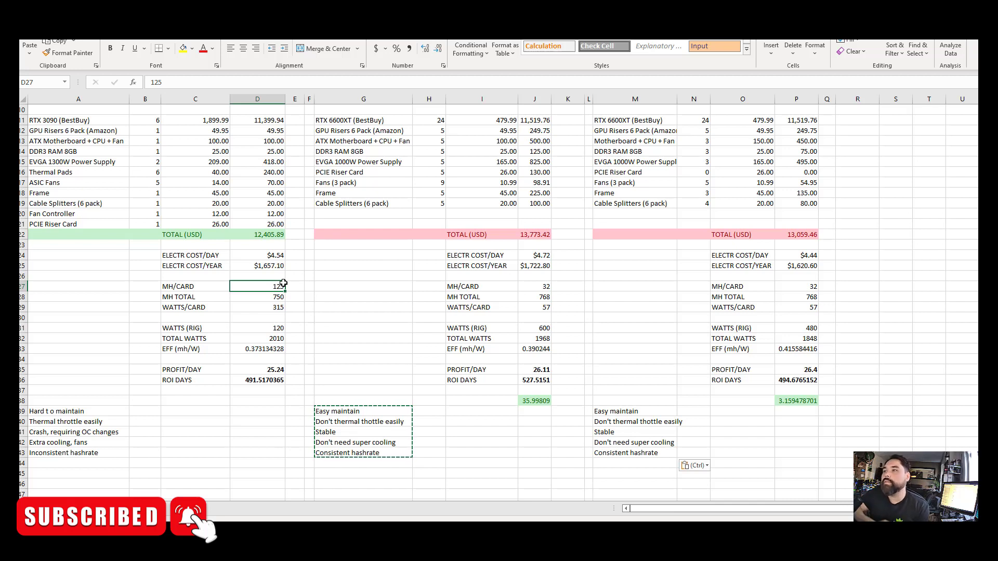
left_click(544, 289)
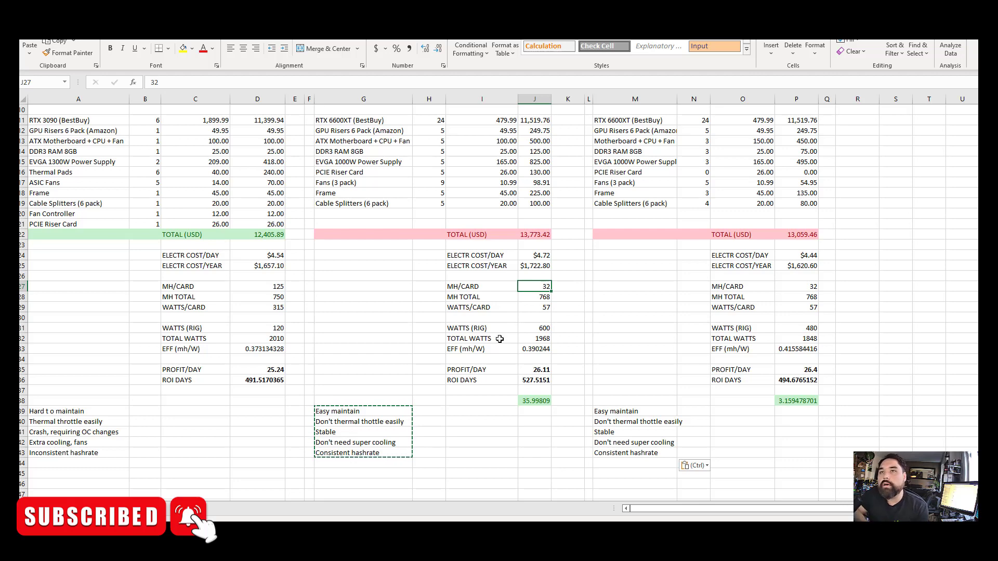
Step: Type 'Lose time, sleep' into cell A44 as the sixth 3090 con
left_click(90, 463)
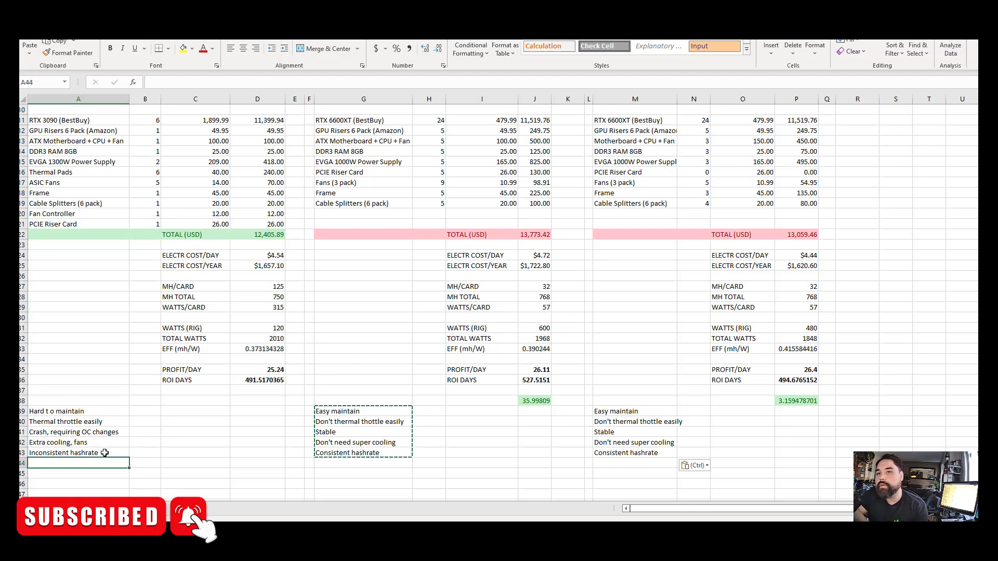
type("Lose time, ")
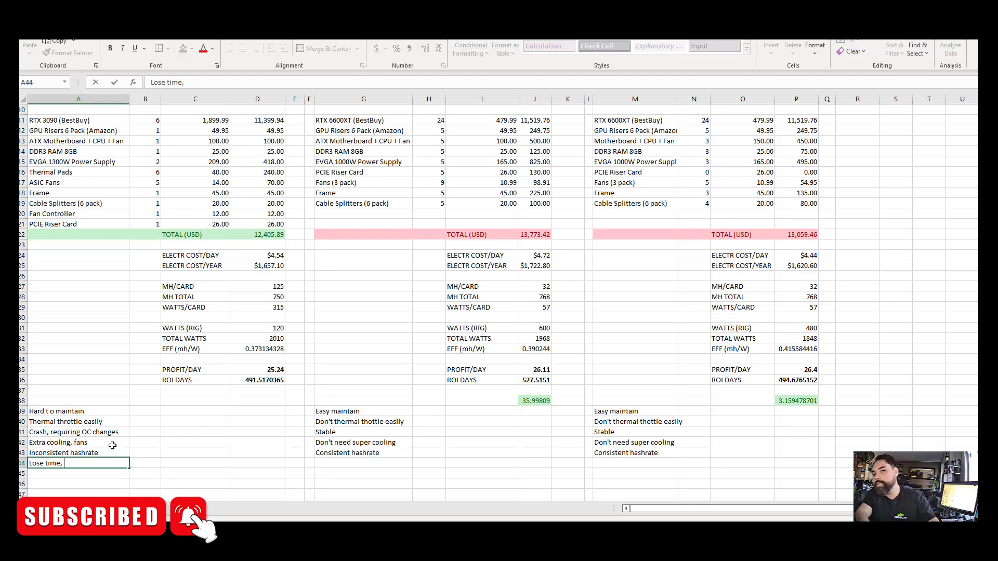
type("sleep")
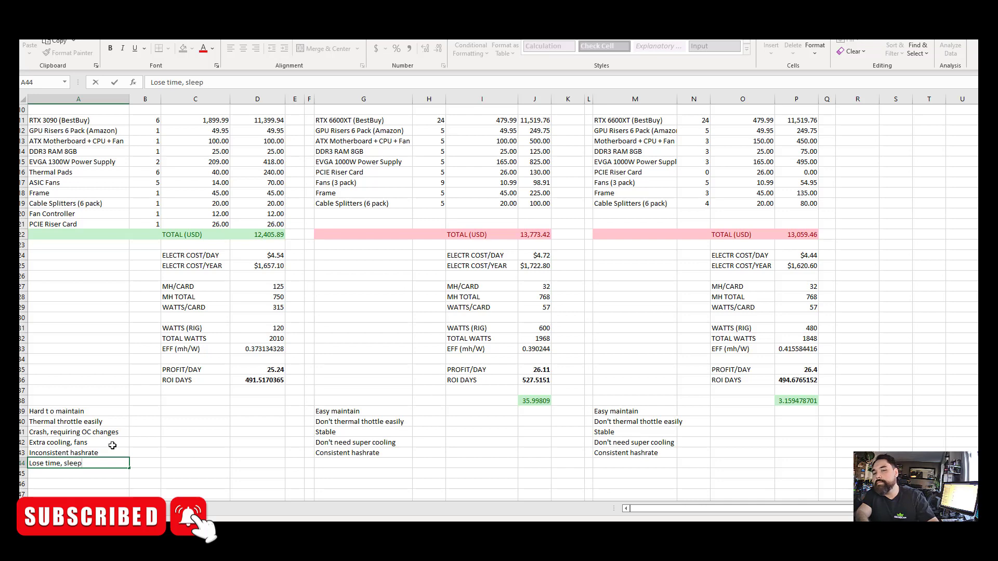
key("Return")
left_click(89, 466)
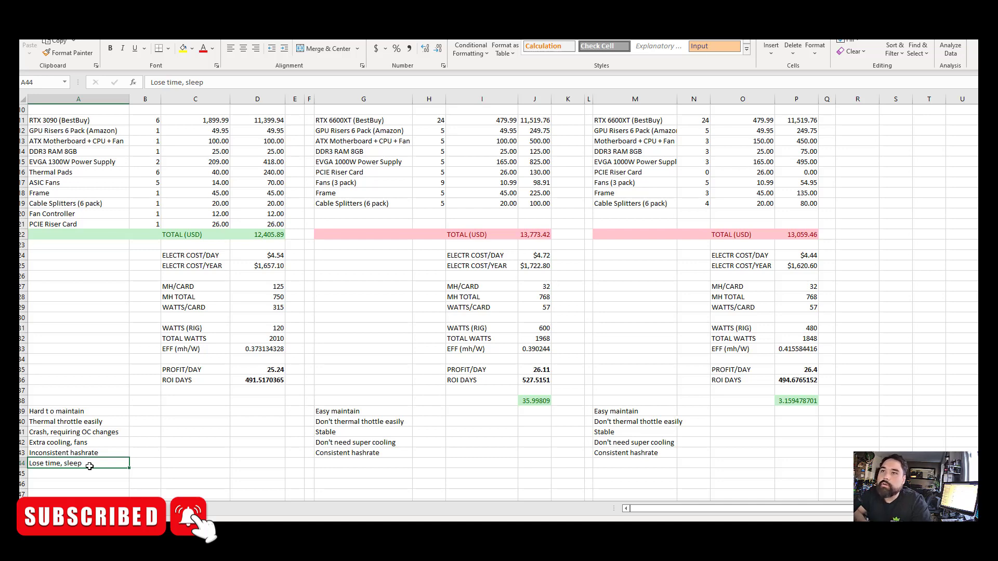
scroll(392, 337, "up", 1)
scroll(392, 338, "up", 1)
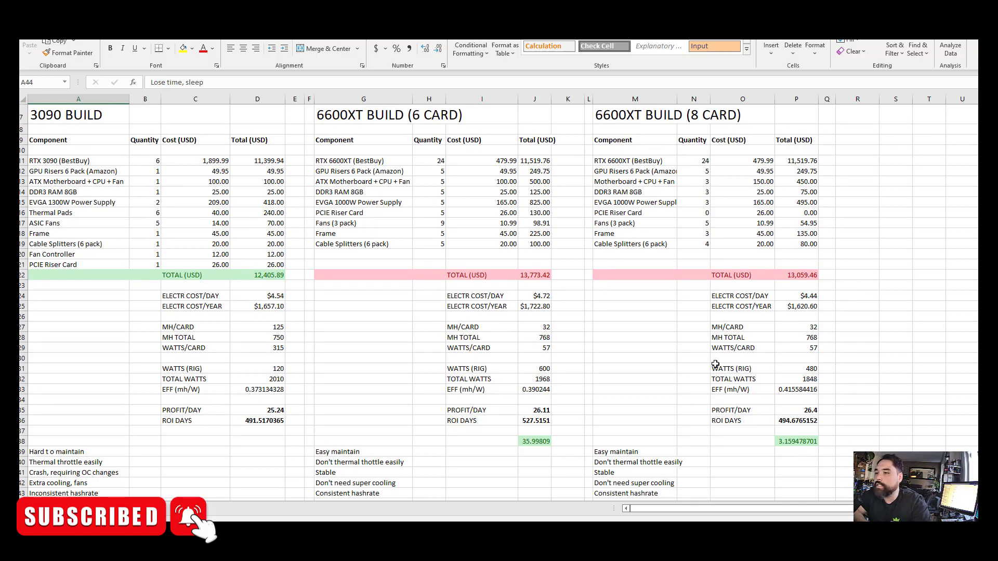
scroll(715, 366, "down", 1)
scroll(683, 329, "up", 2)
left_click_drag(616, 145, 811, 492)
scroll(701, 379, "down", 3)
scroll(675, 312, "up", 3)
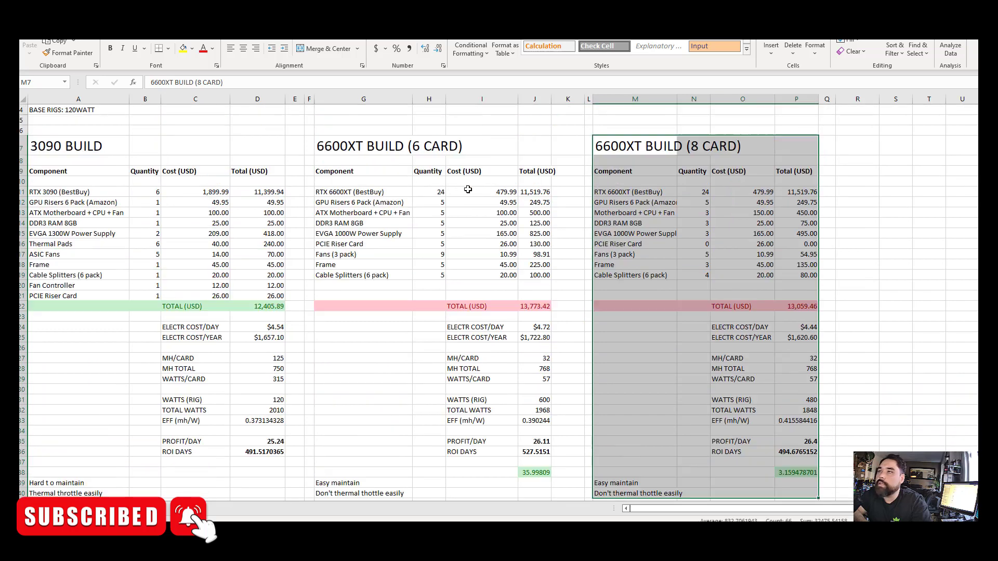
left_click(664, 209)
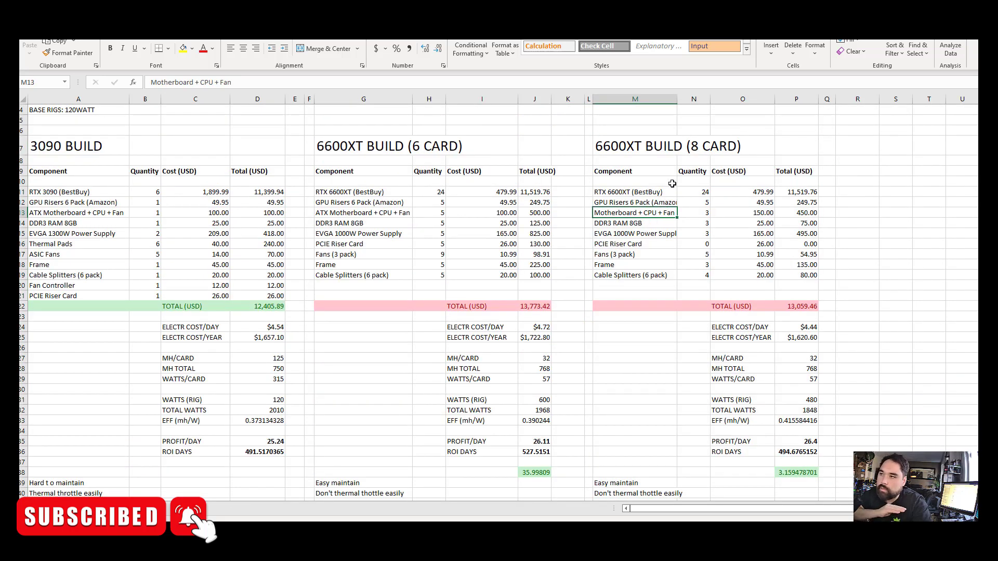
scroll(674, 184, "down", 2)
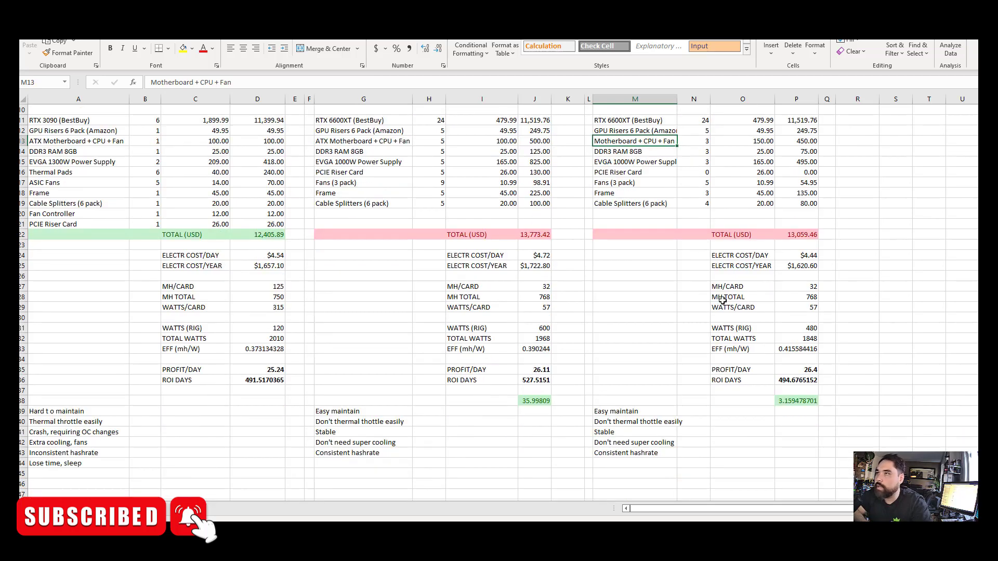
scroll(722, 270, "up", 4)
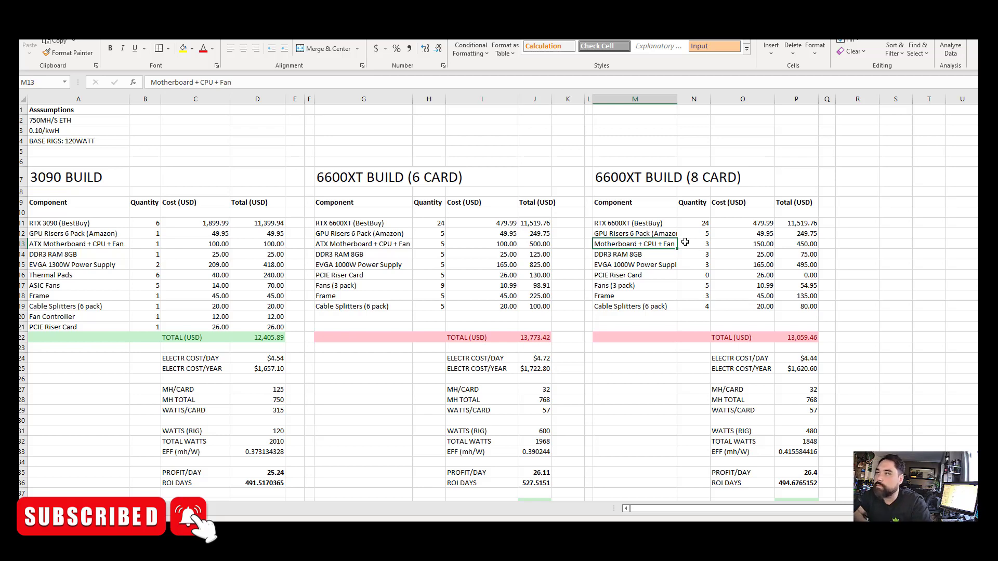
scroll(720, 335, "down", 2)
scroll(730, 364, "down", 2)
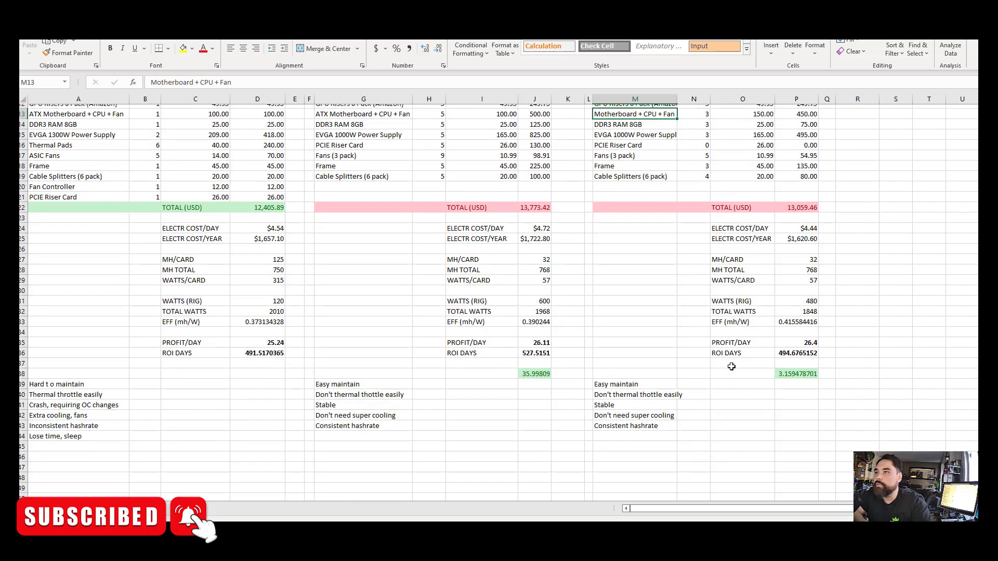
scroll(732, 367, "up", 4)
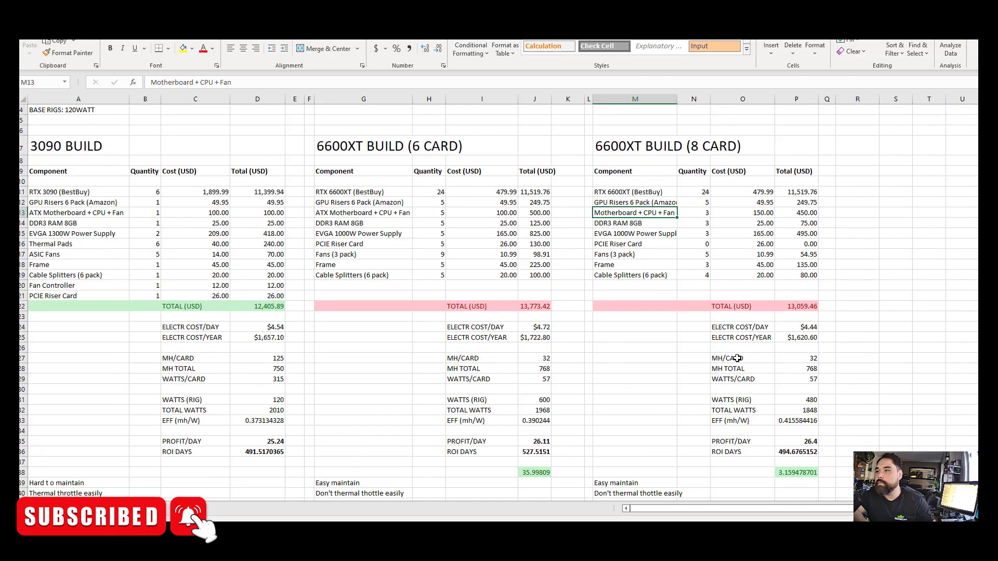
scroll(730, 361, "down", 4)
scroll(738, 358, "up", 4)
scroll(738, 358, "down", 1)
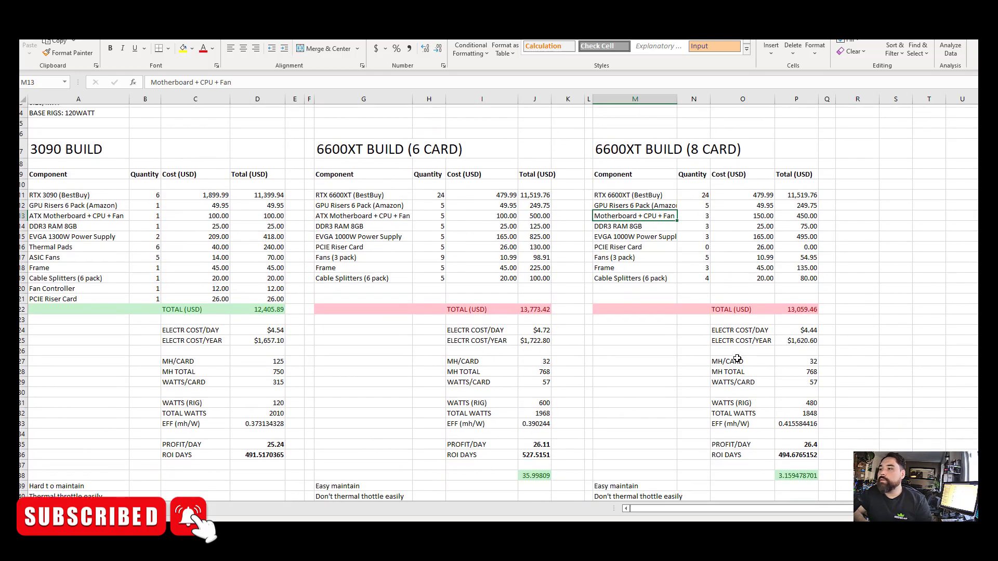
scroll(709, 374, "down", 2)
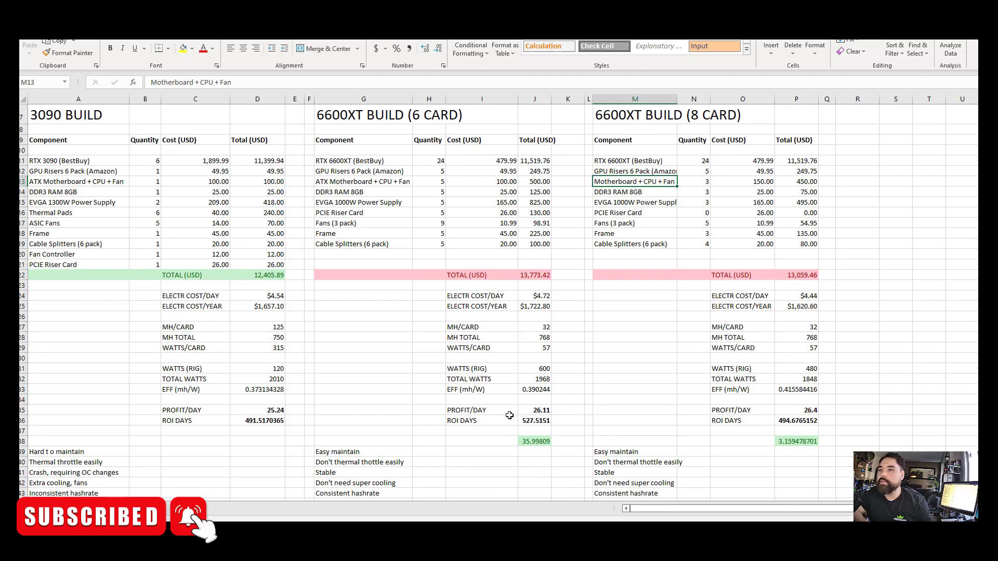
left_click(544, 410)
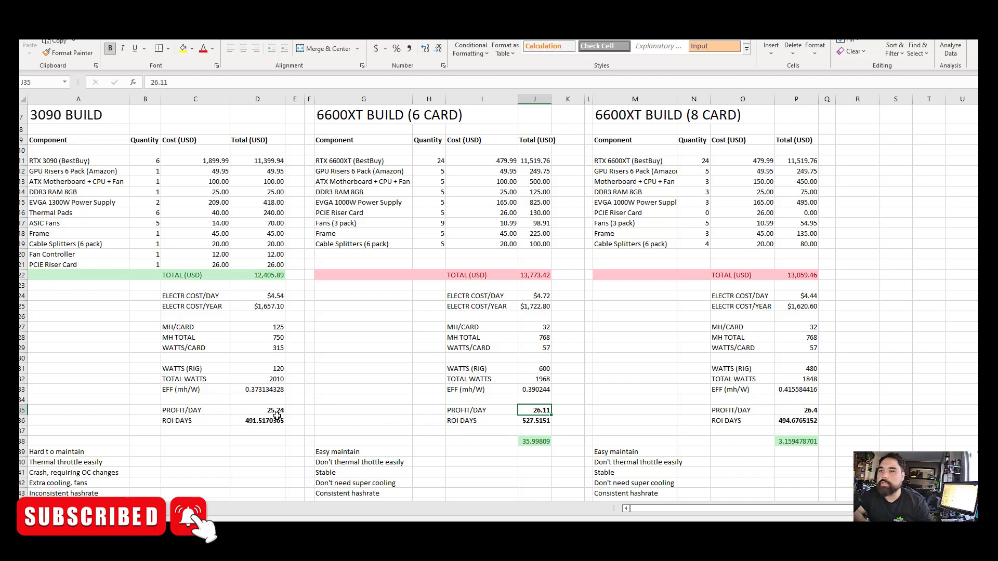
left_click(809, 410)
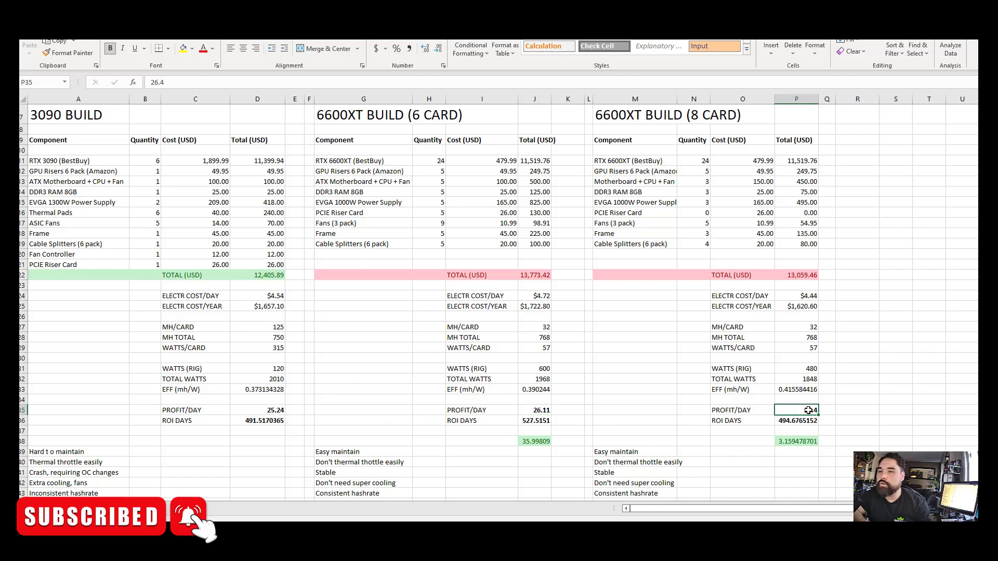
left_click(545, 411)
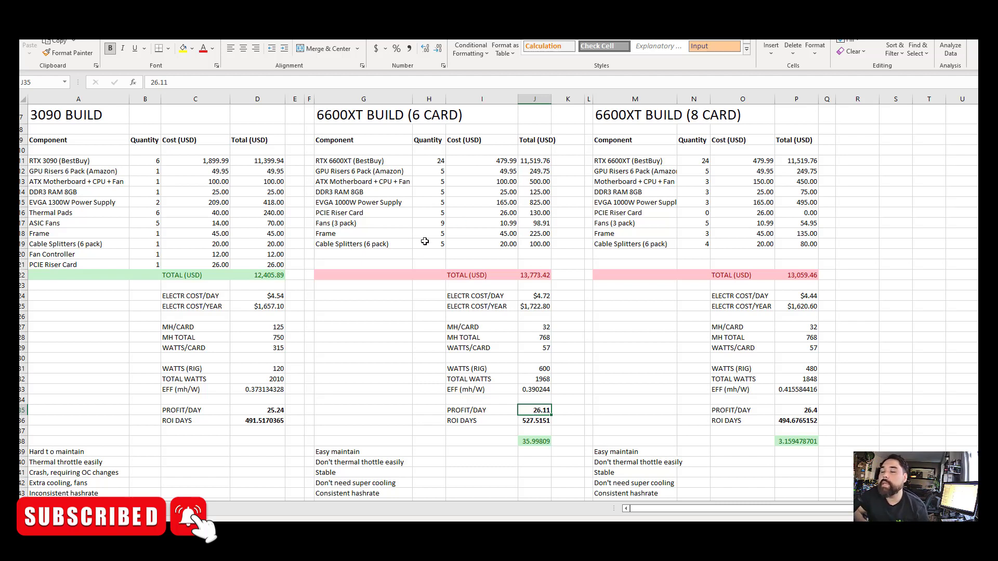
left_click(346, 116)
left_click_drag(440, 119, 749, 117)
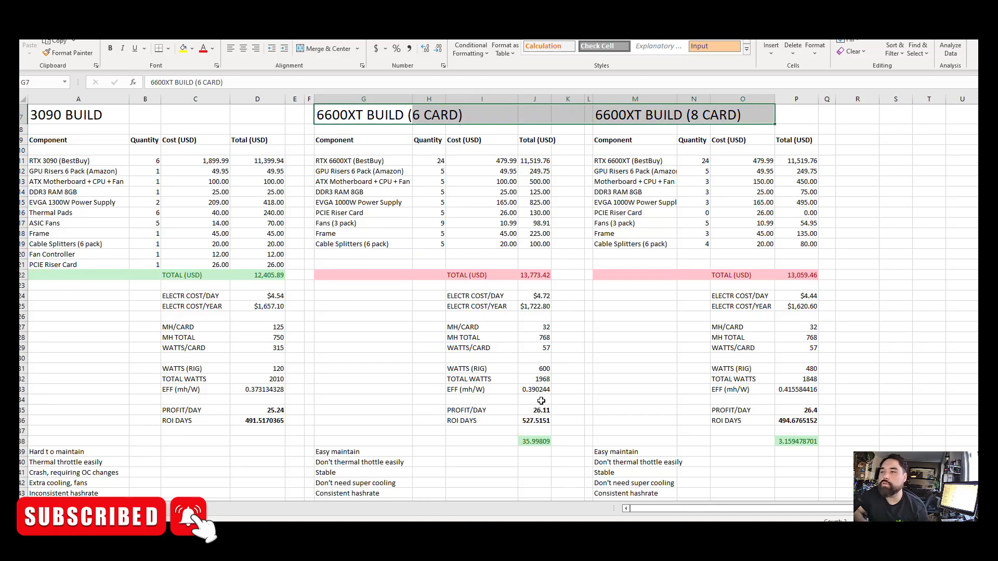
left_click(397, 296)
left_click(392, 130)
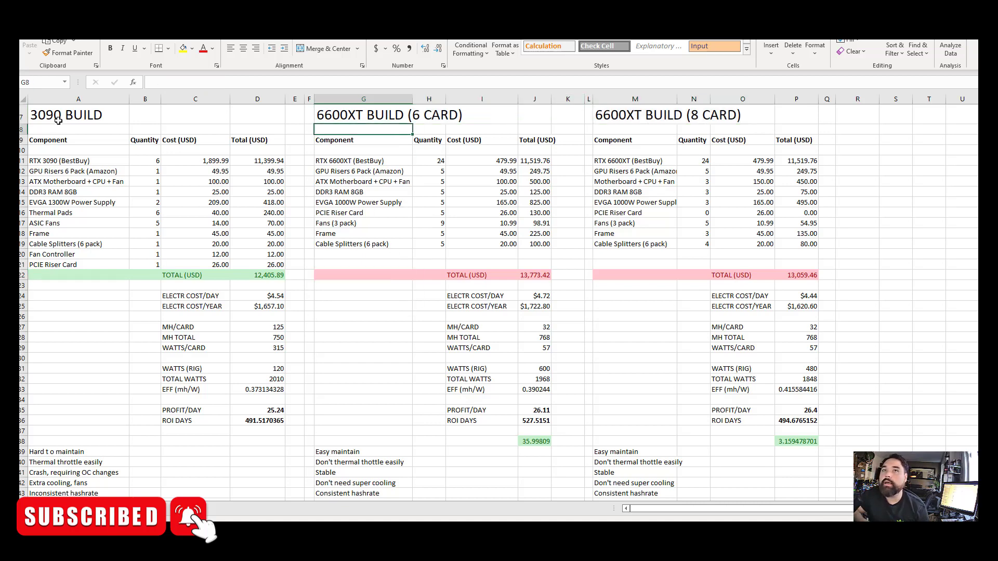
left_click_drag(58, 120, 254, 469)
scroll(260, 468, "up", 3)
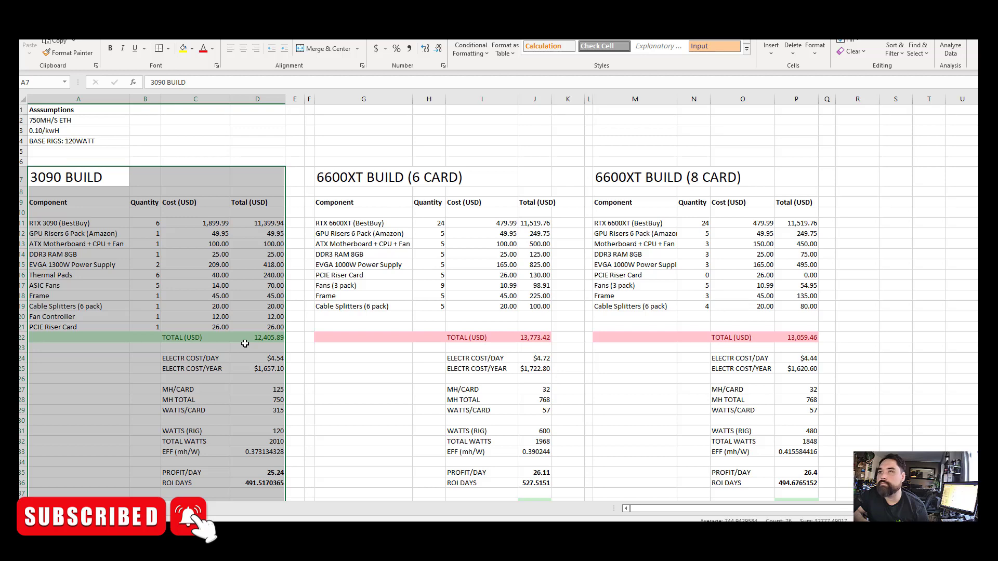
scroll(242, 344, "down", 1)
scroll(240, 345, "up", 1)
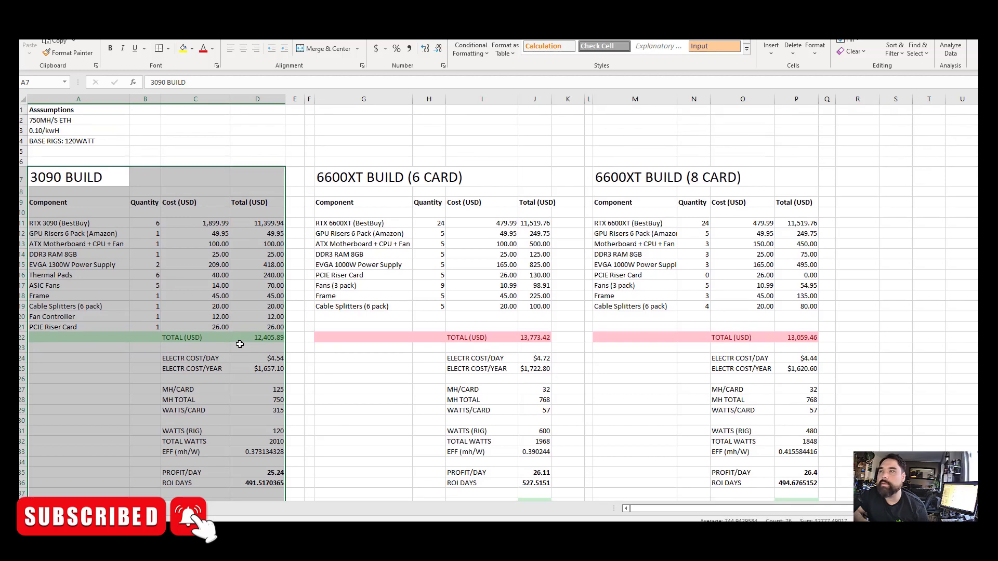
left_click(376, 369)
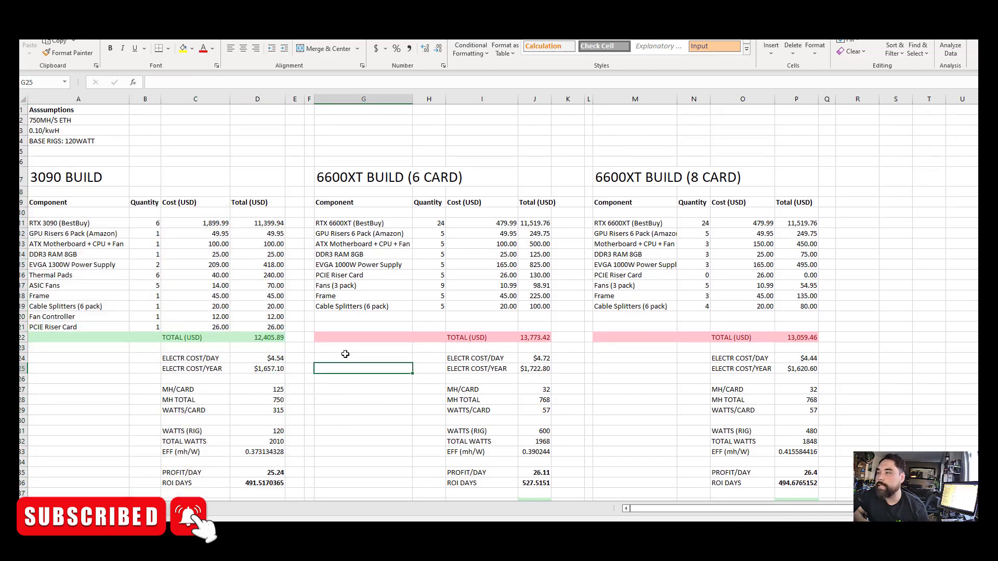
scroll(367, 337, "down", 1)
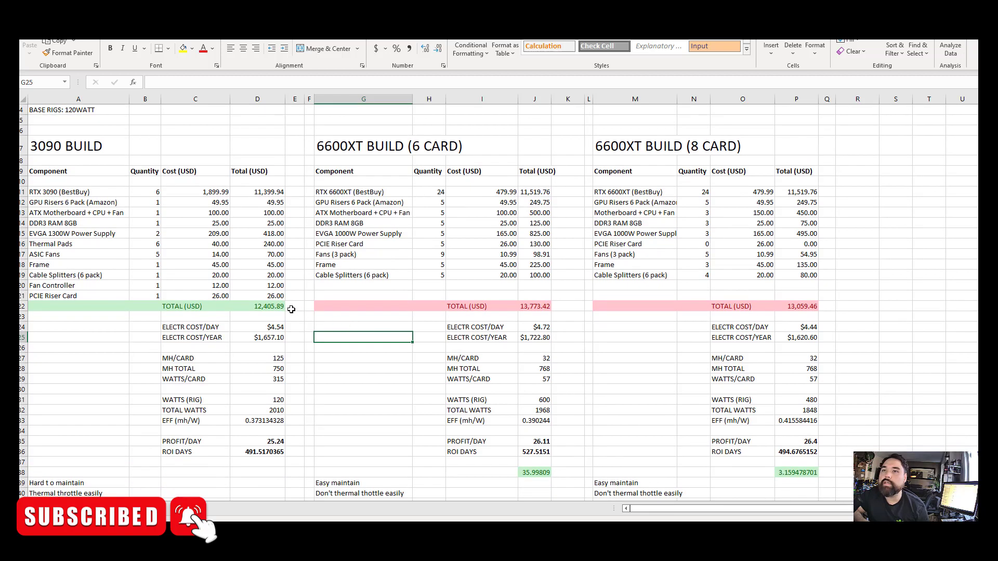
left_click(281, 307)
left_click(797, 306)
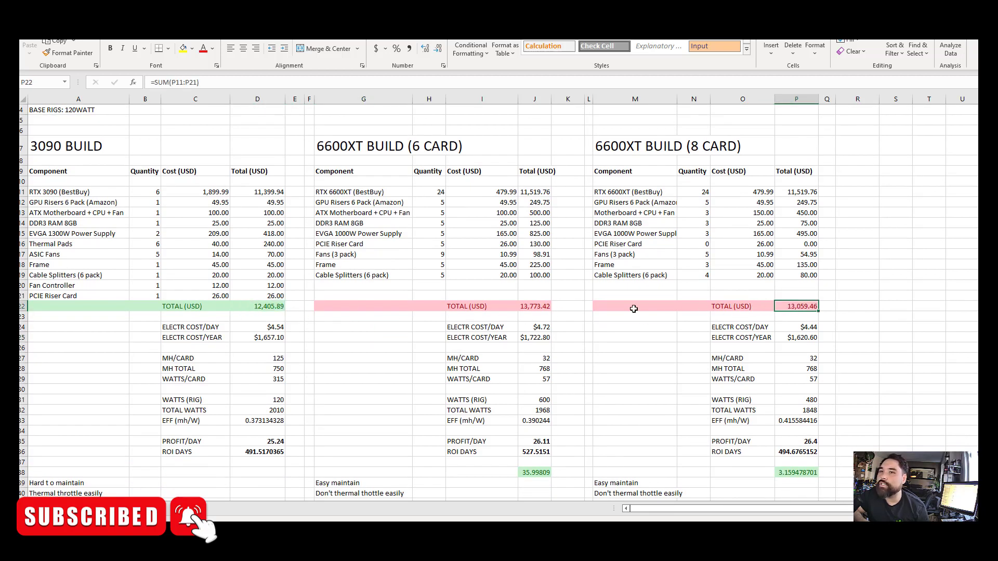
scroll(497, 321, "down", 1)
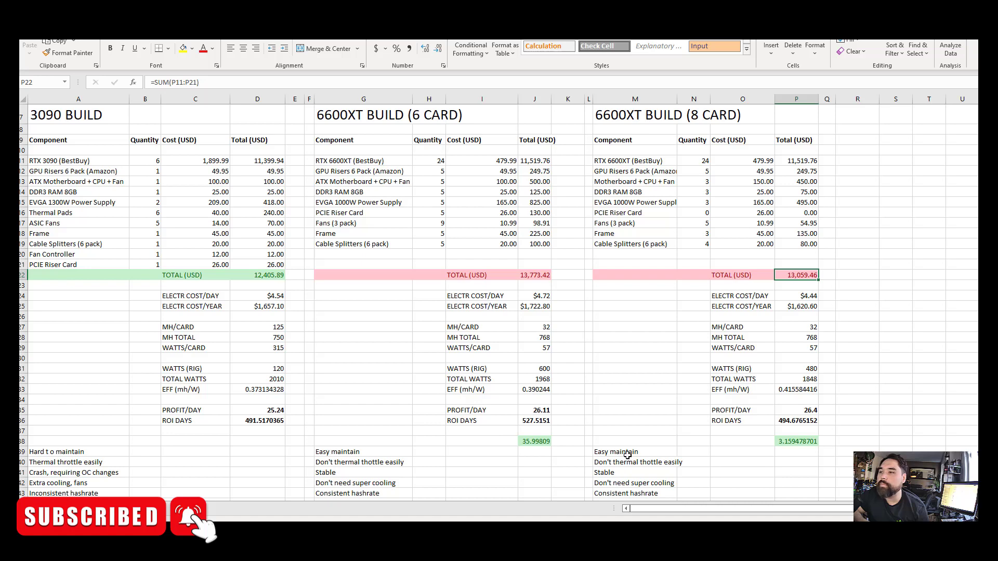
scroll(627, 456, "down", 1)
scroll(616, 431, "up", 2)
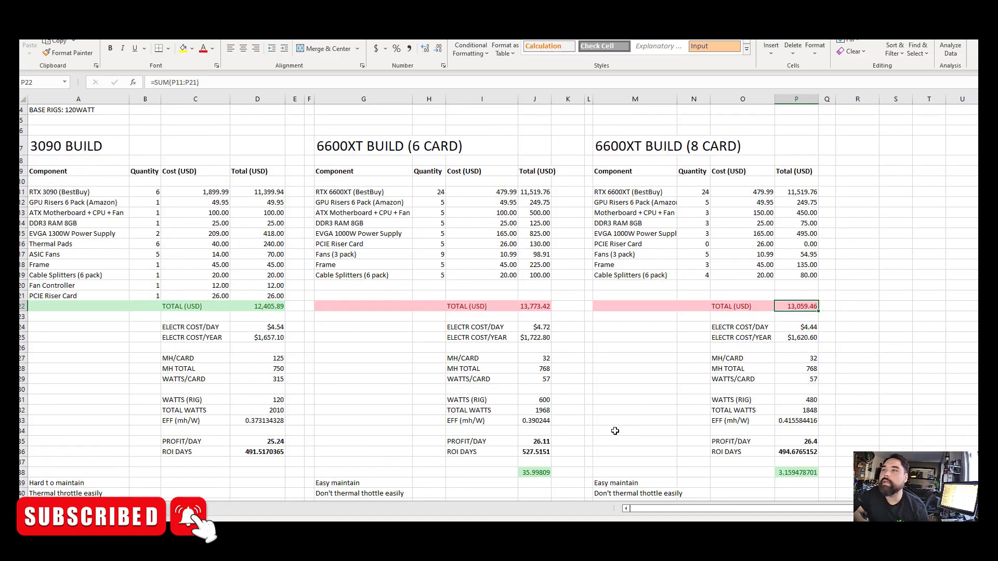
scroll(615, 431, "down", 1)
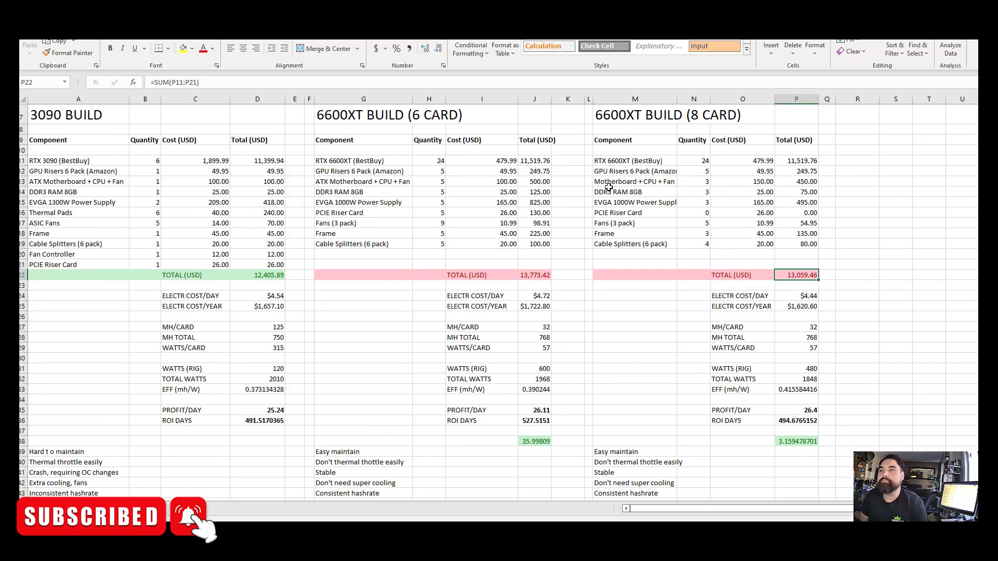